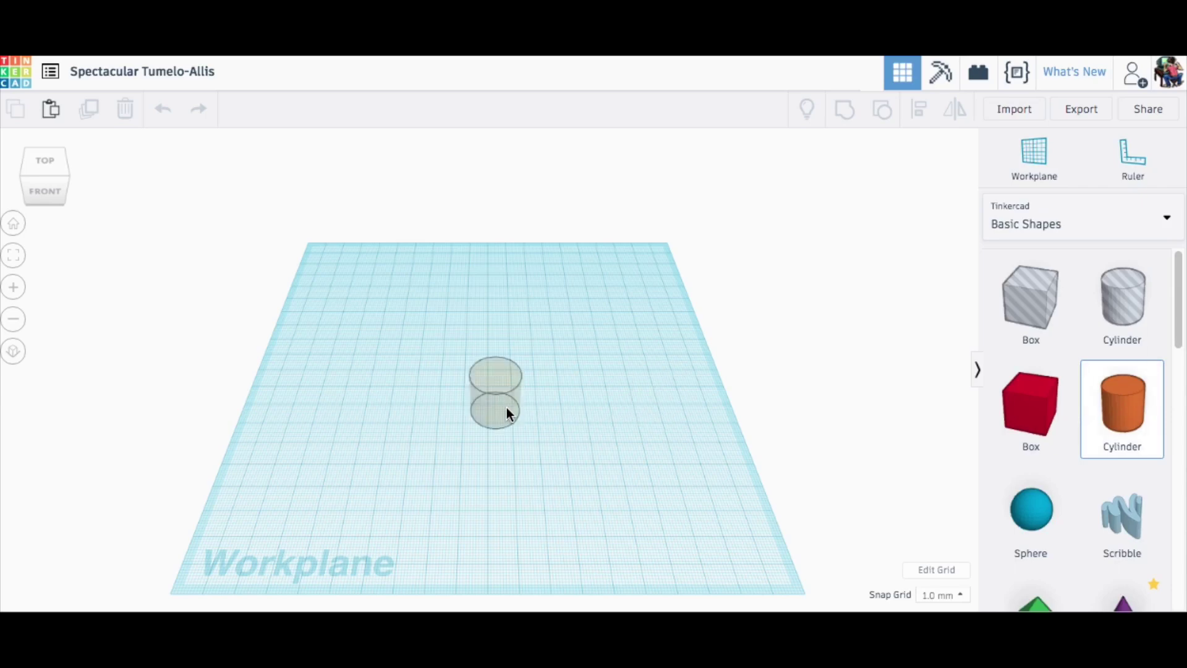
Step: Place a cylinder and, using the Ruler, set its width and depth to 36 mm
click(506, 409)
click(1129, 165)
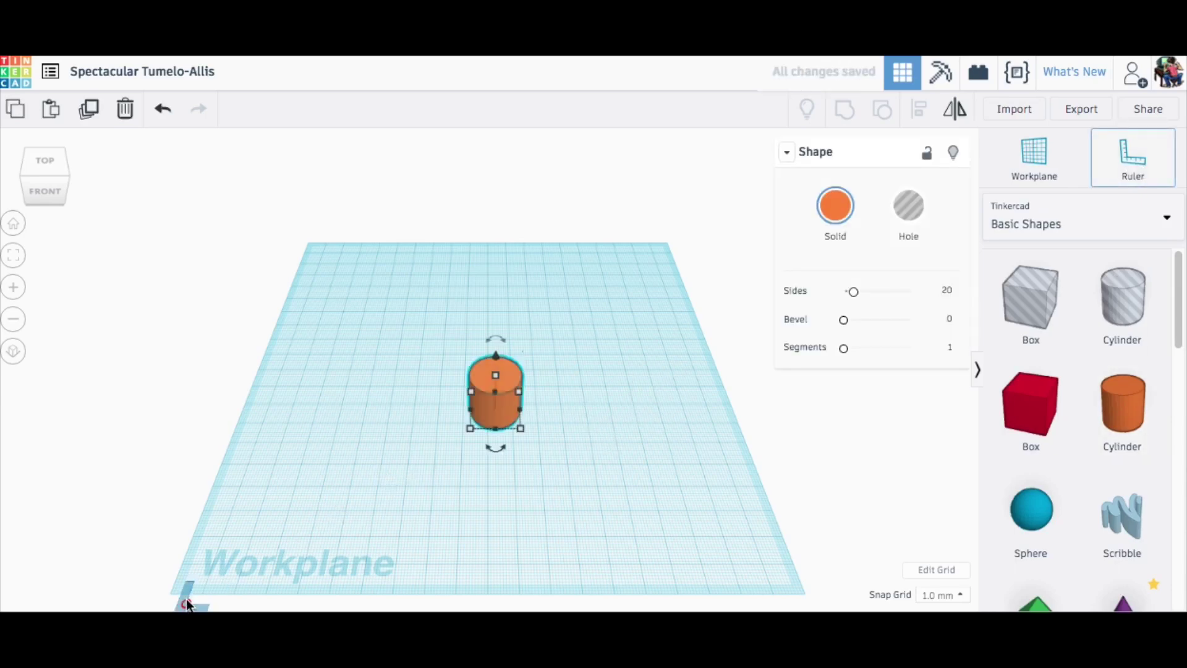
click(183, 585)
click(496, 469)
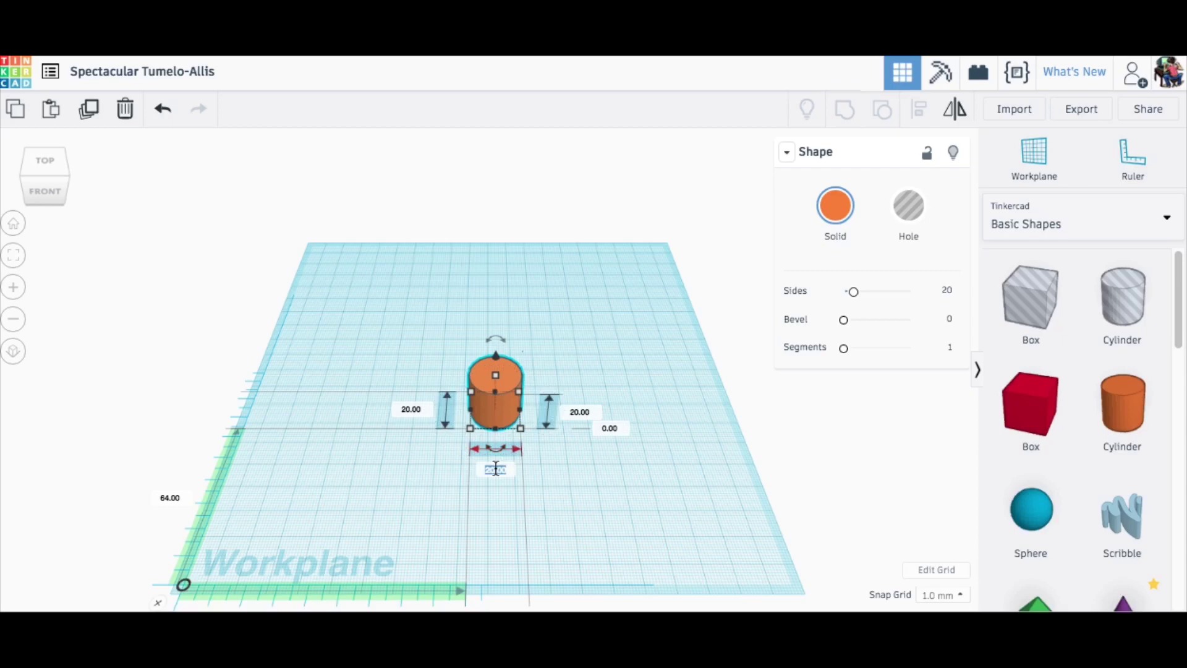
text(35)
click(411, 409)
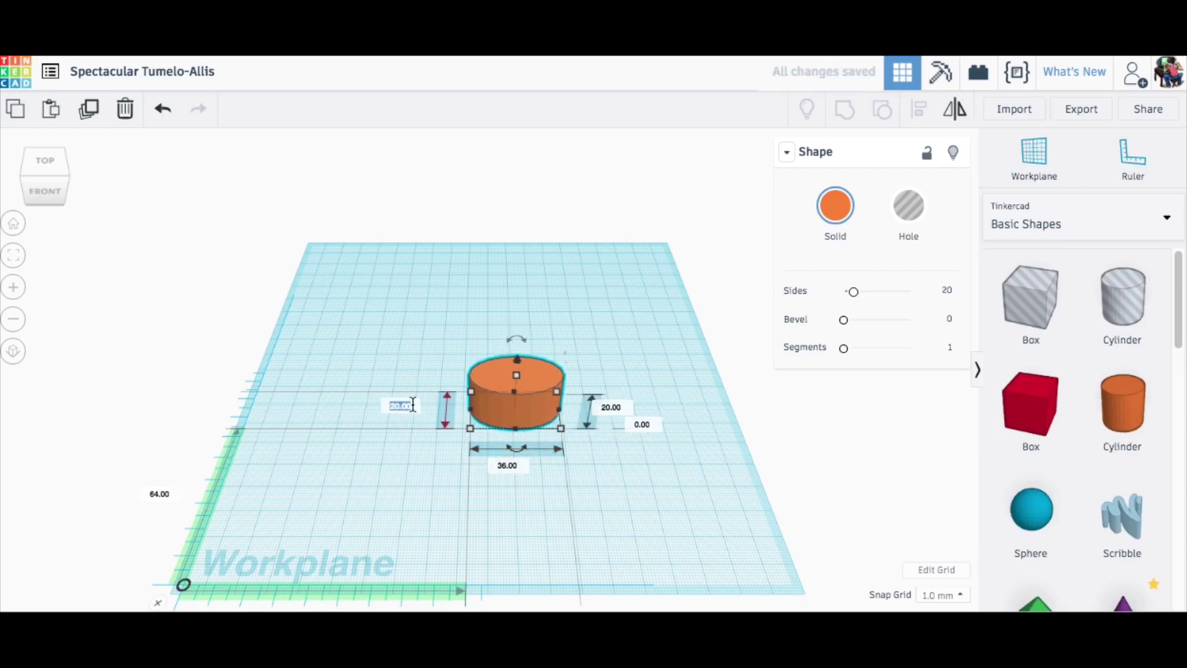
text(36)
key(Return)
Step: Make the cylinder 40 mm tall with 64 sides
click(611, 407)
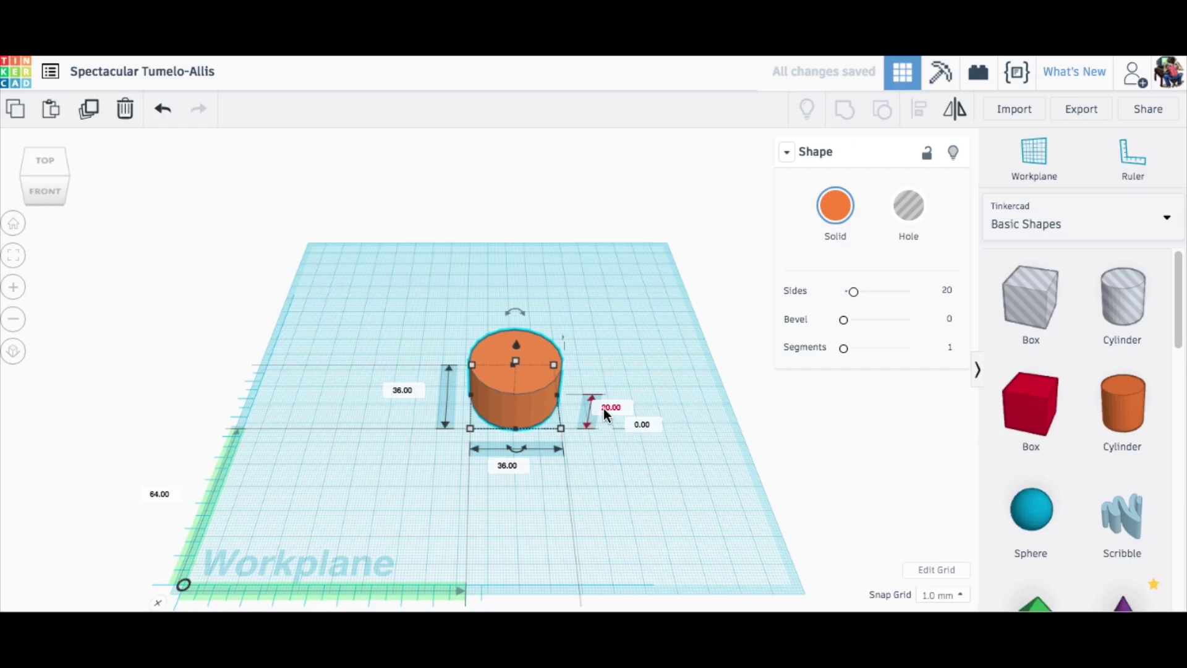
text(40)
key(Return)
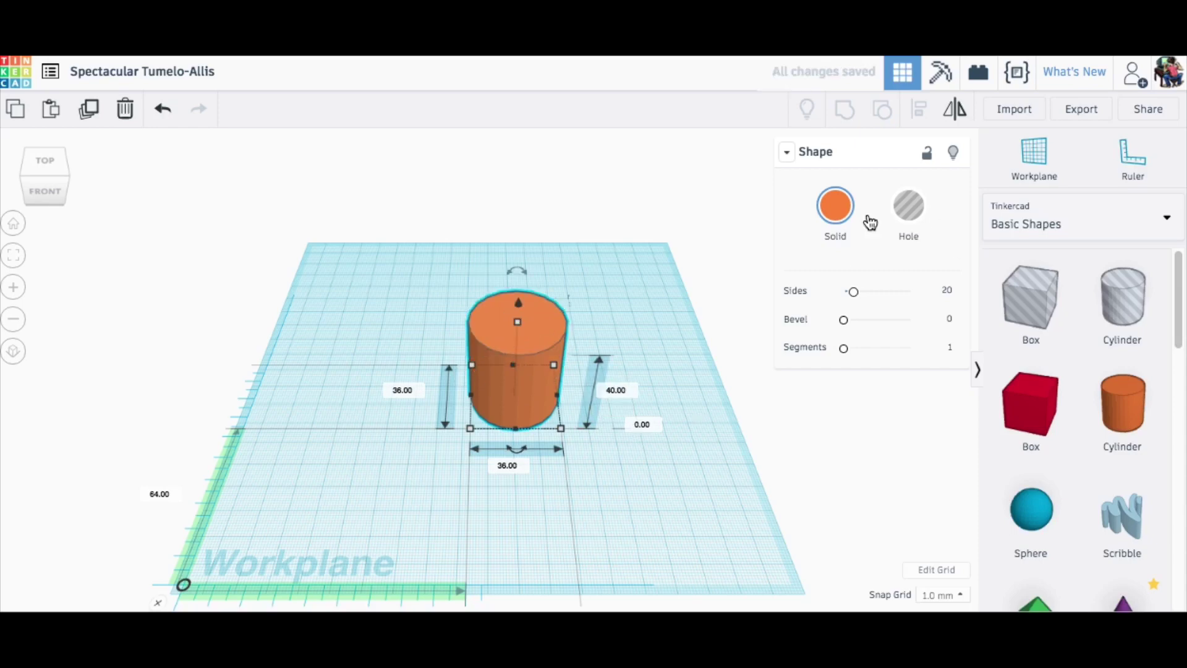
drag(900, 291, 961, 293)
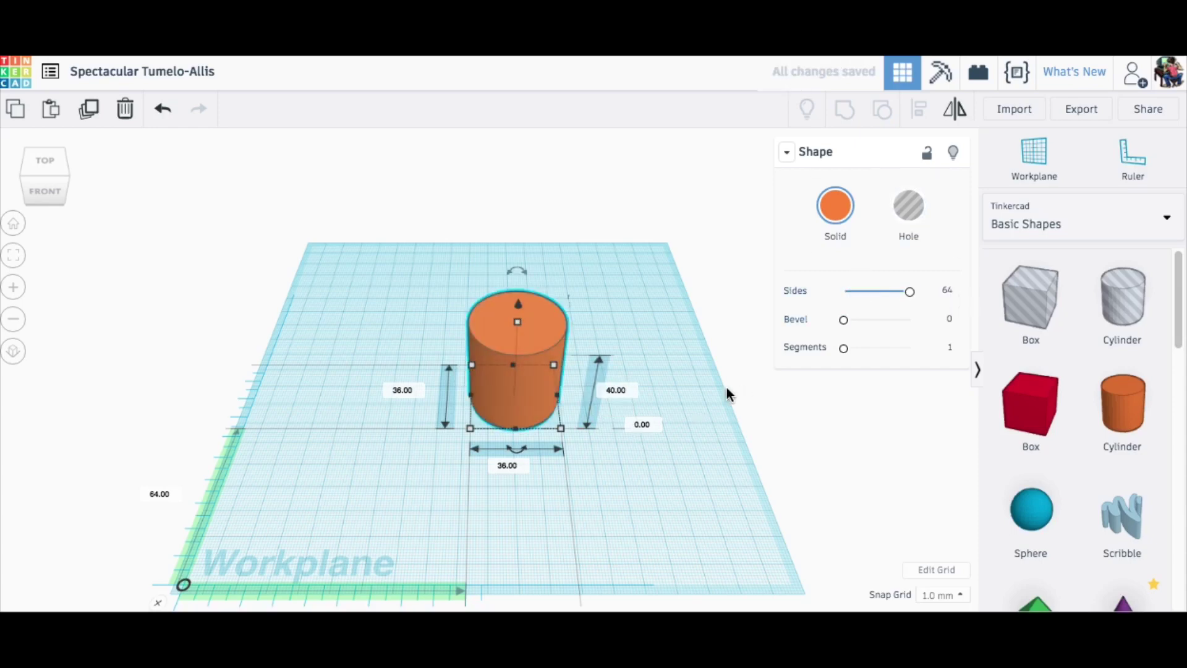
click(606, 313)
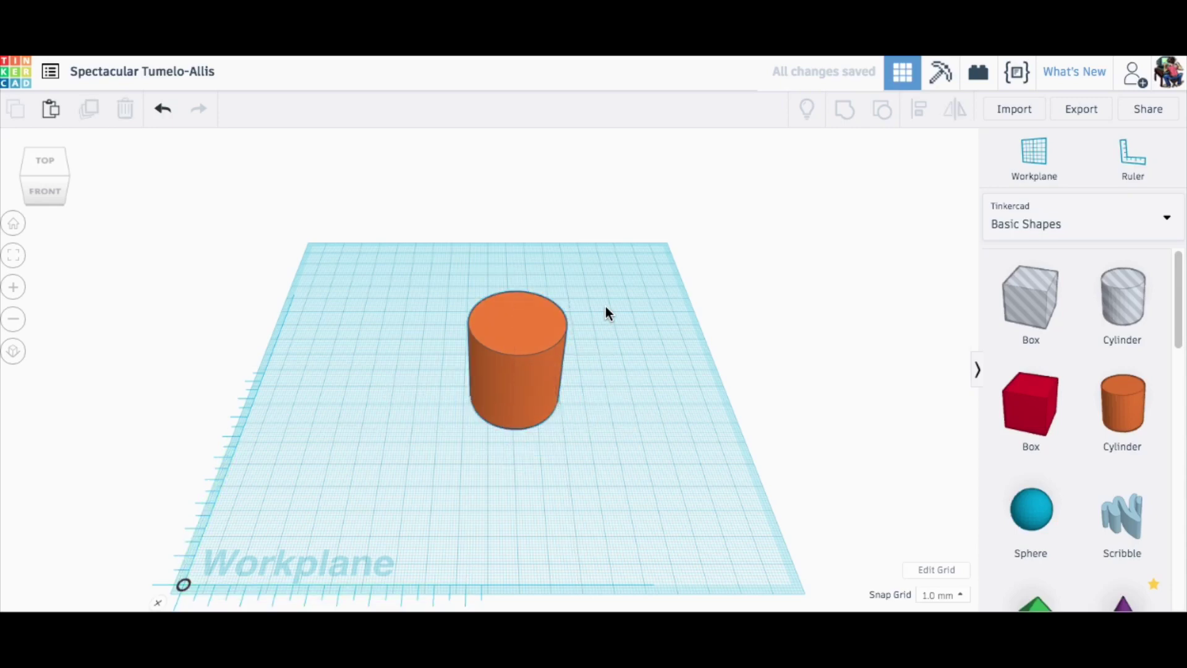
Step: Place a cylinder hole and set its width and depth to 32 mm
click(1122, 296)
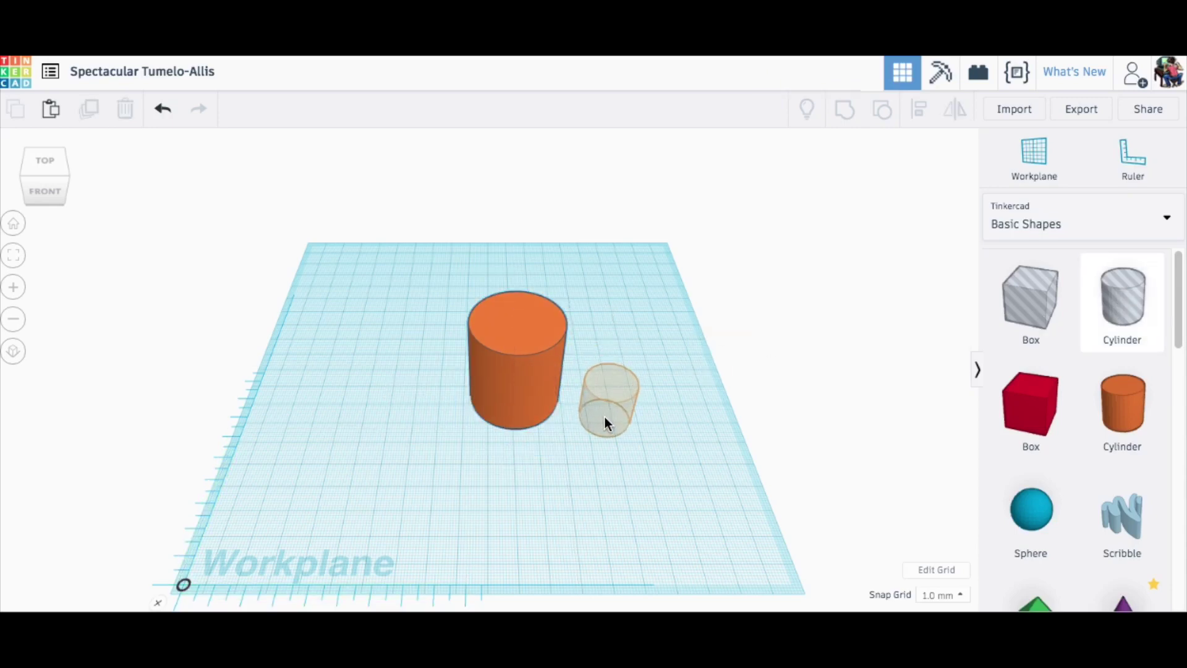
click(605, 417)
click(616, 478)
text(2)
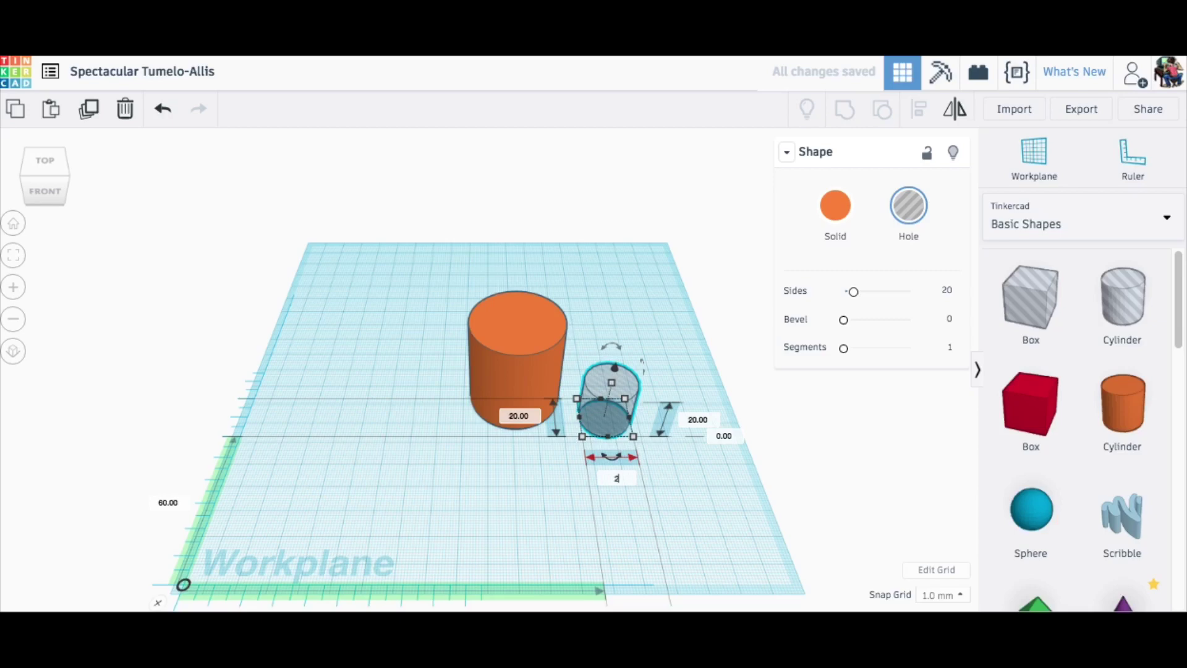
key(Tab)
text(32)
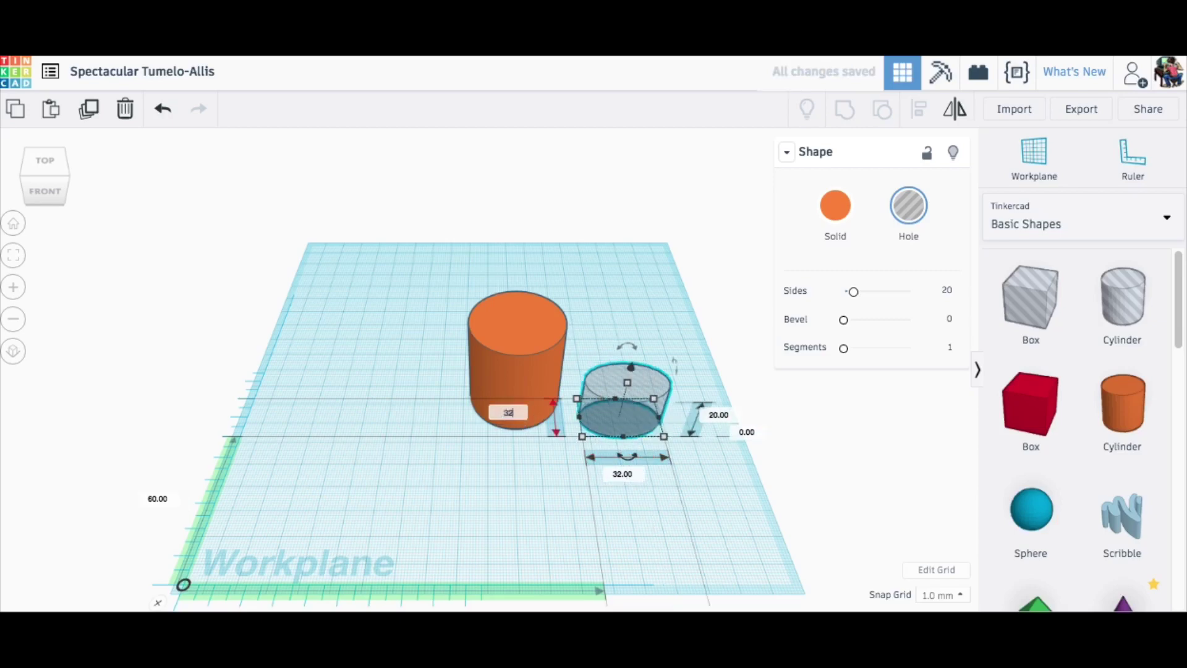
key(Tab)
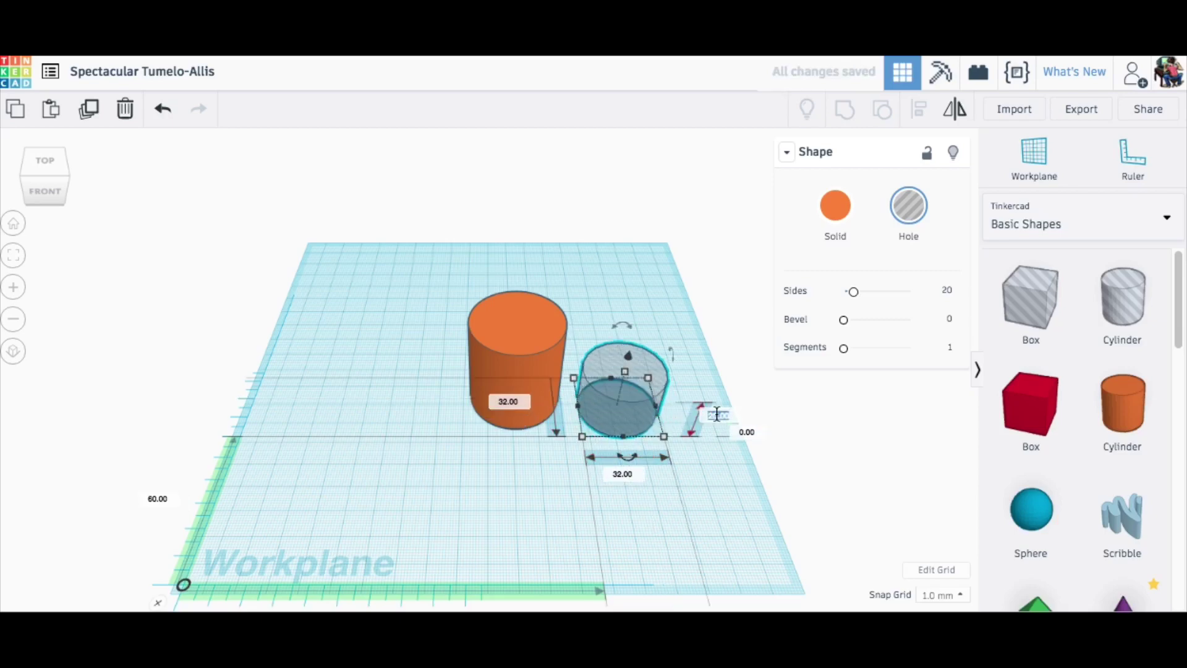
Step: Make the hole 46 mm tall and move it into the centre of the orange cylinder
text(36)
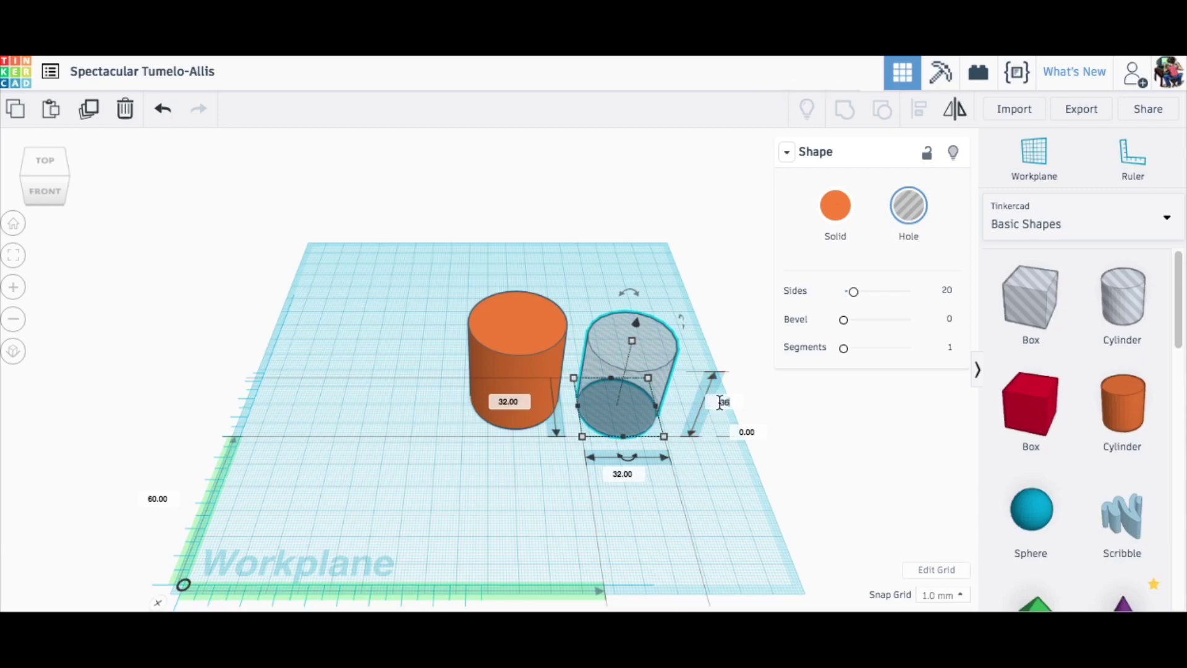
key(BackSpace)
key(BackSpace)
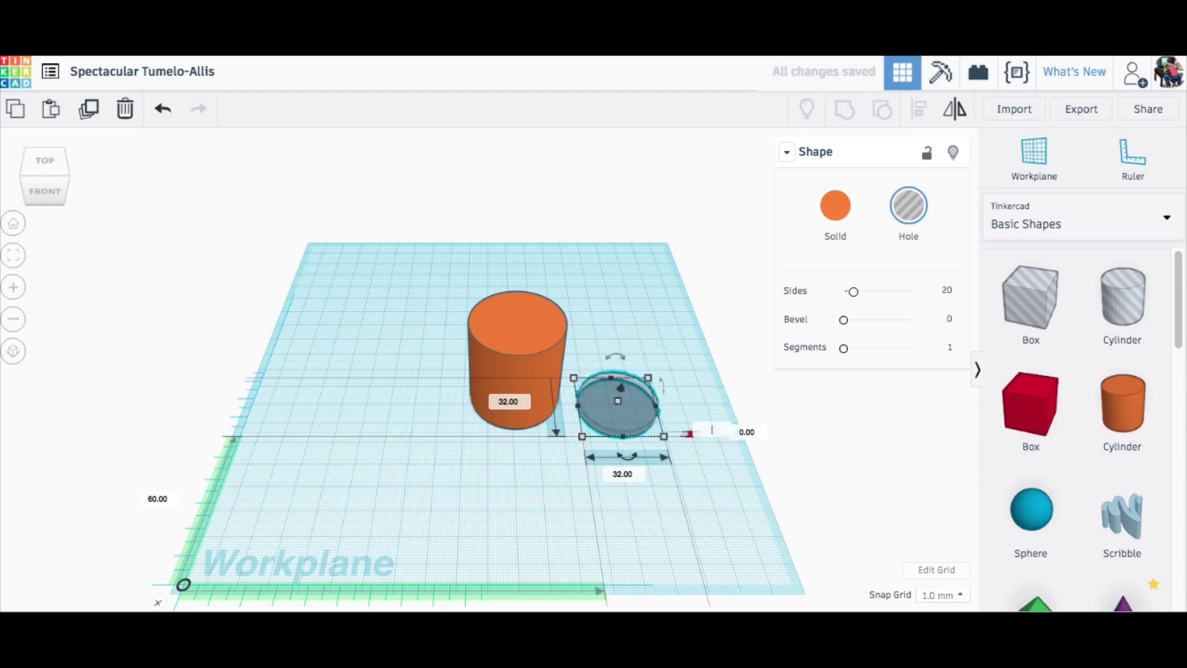
text(44)
key(Return)
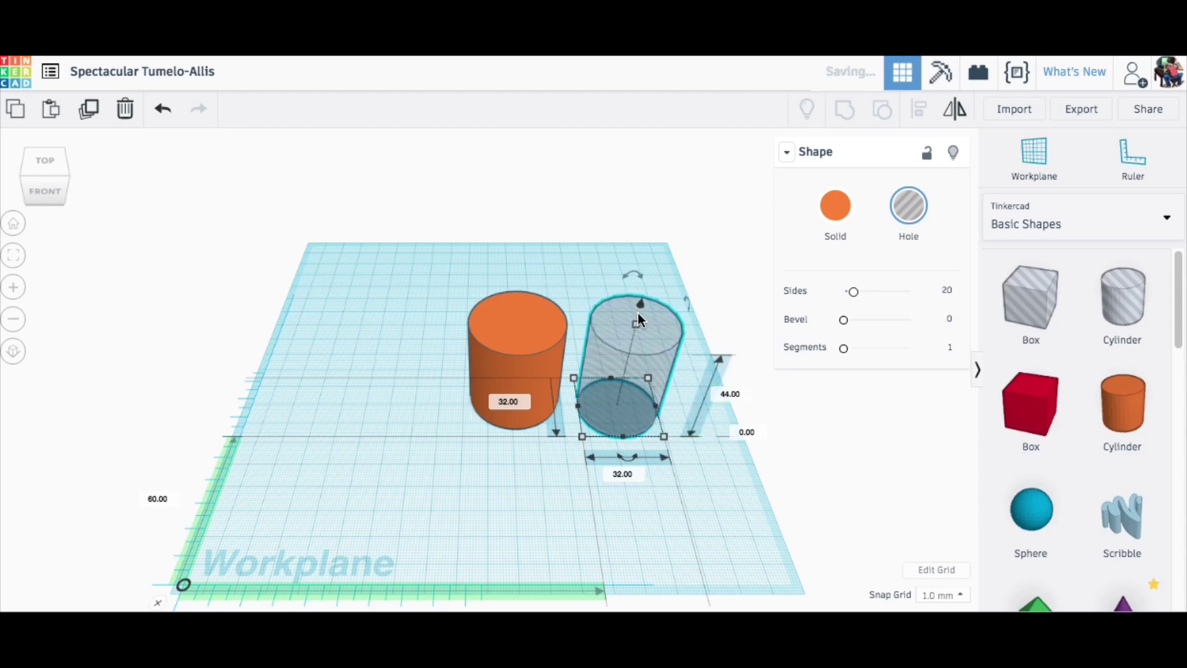
drag(640, 365, 514, 351)
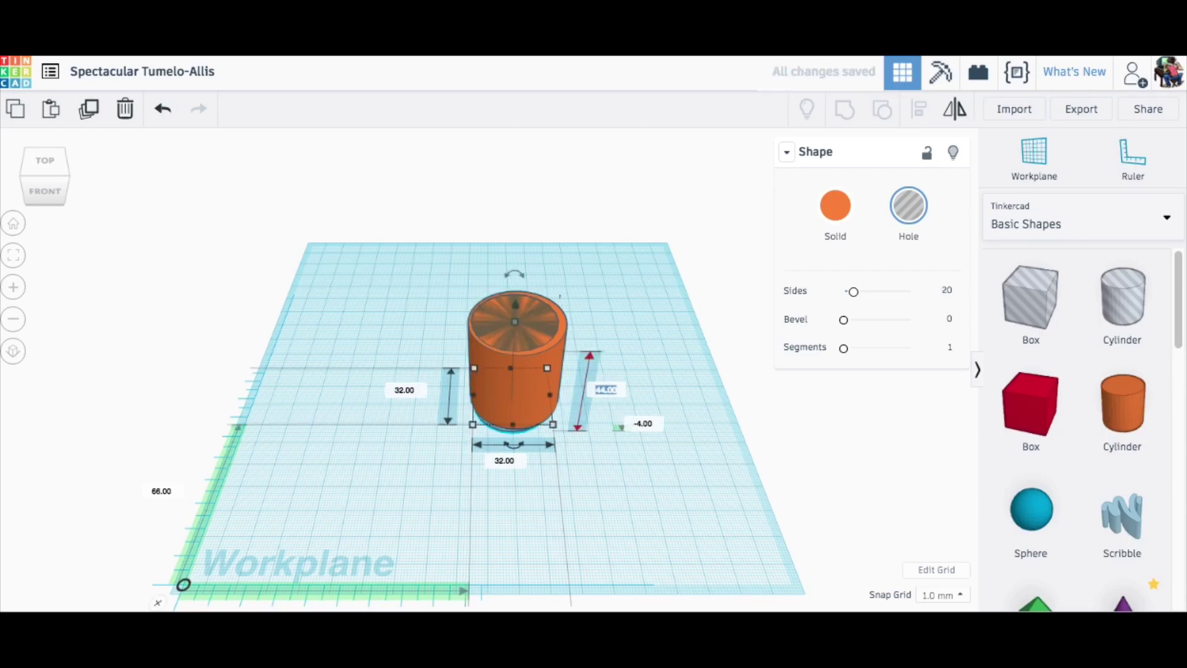
text(46)
key(Return)
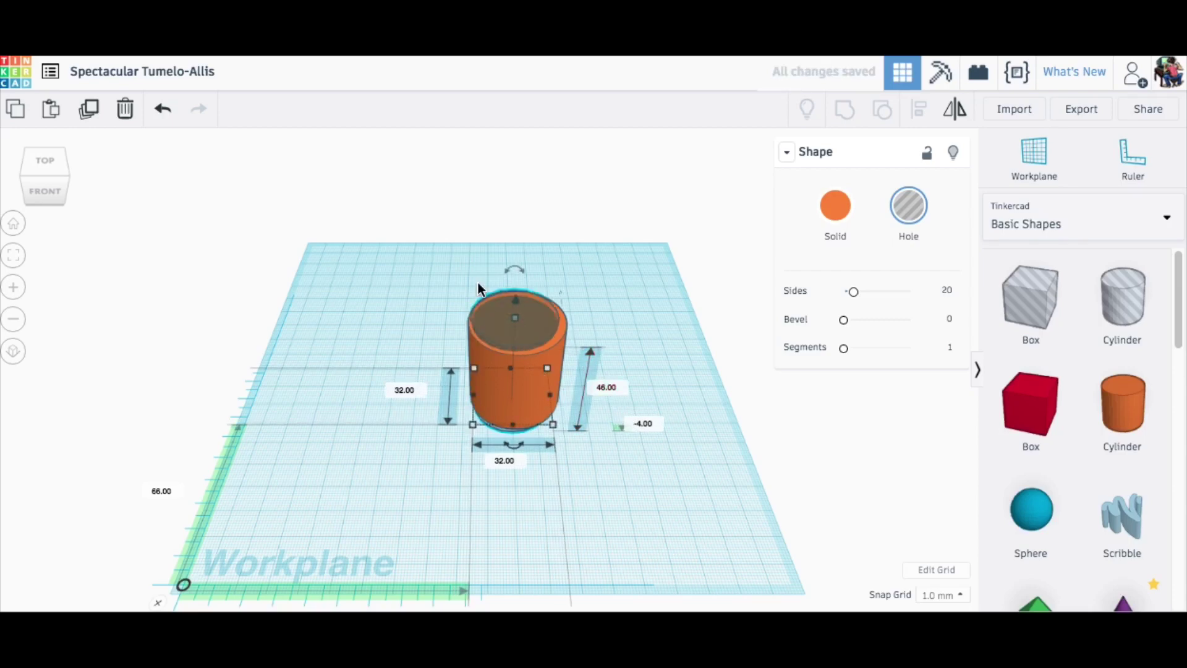
Step: Lift the hole cylinder to −2.00 mm elevation so it rises above the orange rim
drag(442, 267, 581, 388)
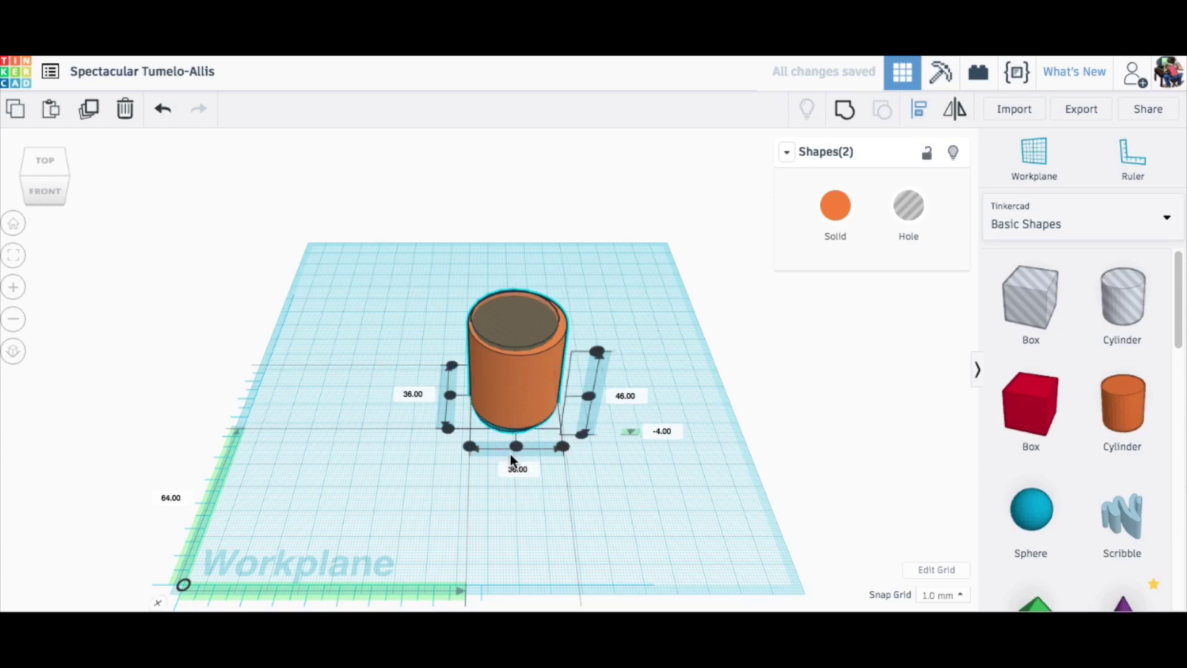
right_drag(588, 548, 614, 476)
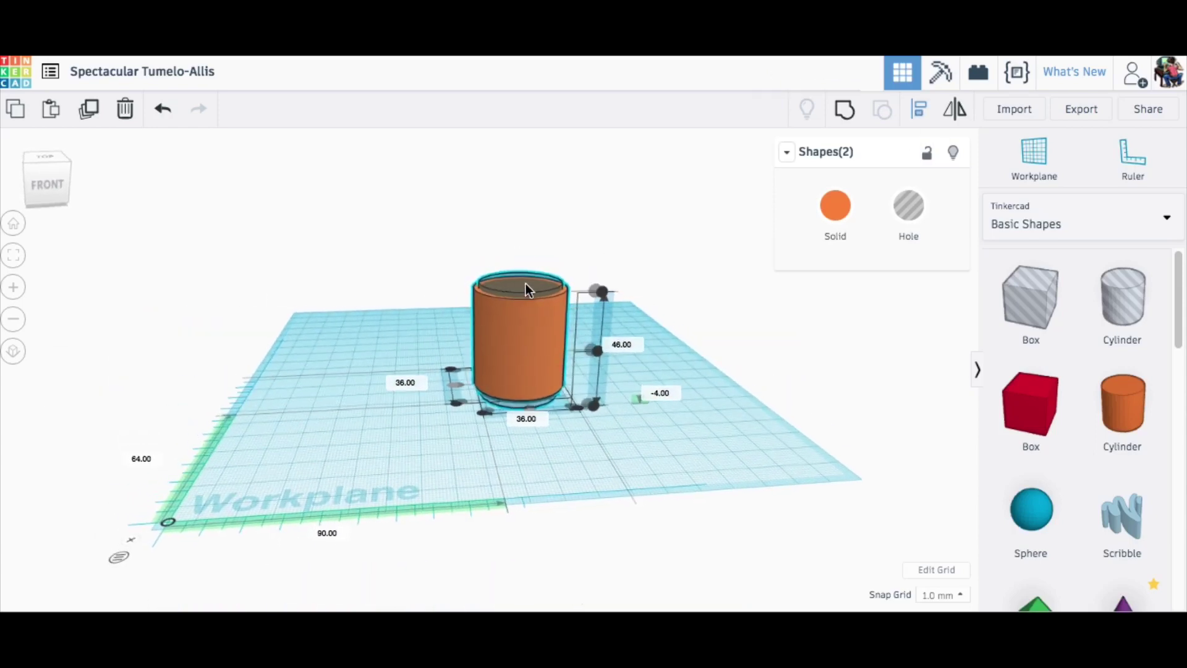
click(429, 280)
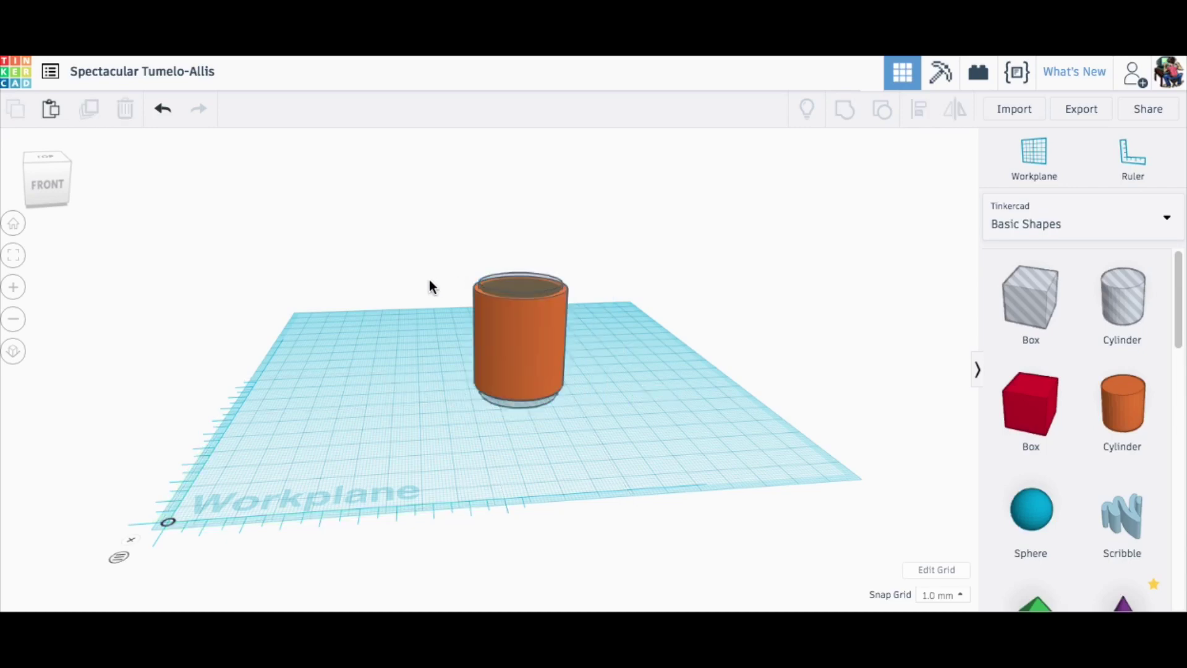
click(528, 273)
drag(520, 255, 521, 250)
Step: Set a workplane on the cylinder top and place a 36 × 36 mm half sphere there
scroll(1051, 462, down, 6)
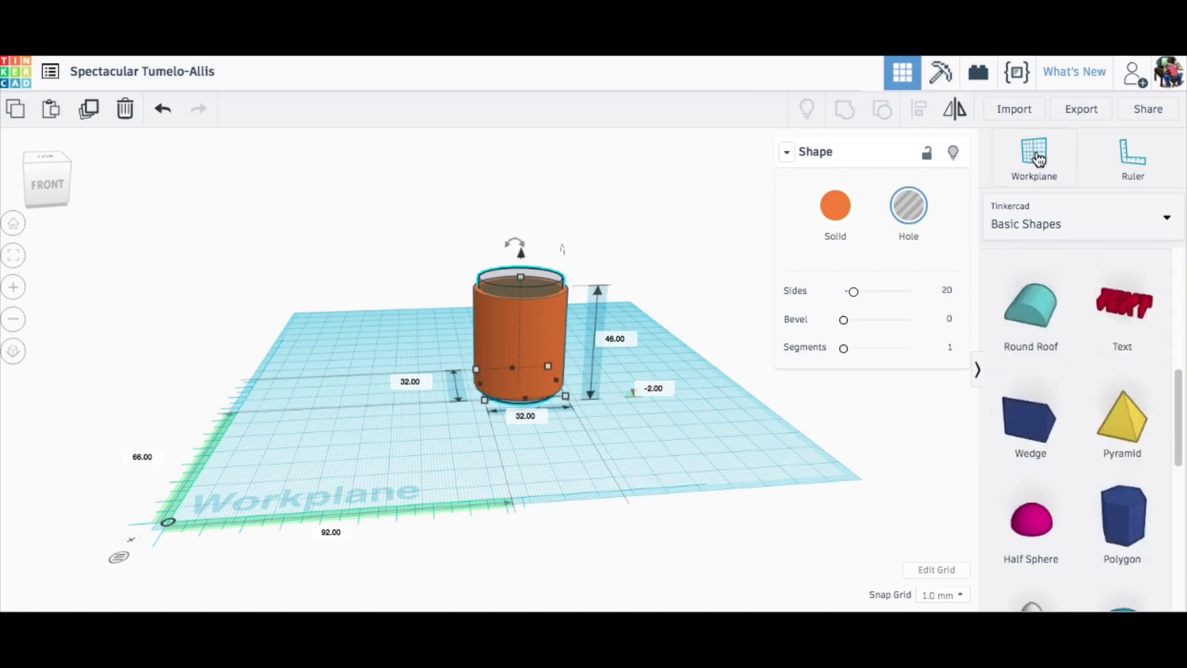
click(563, 290)
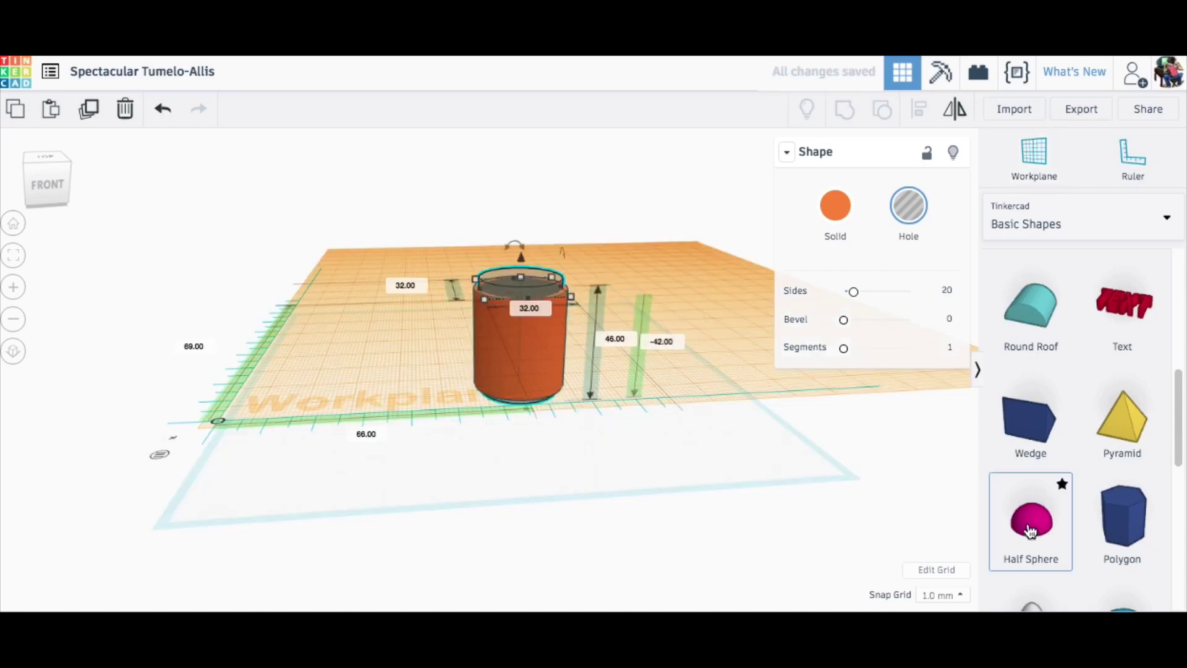
click(518, 295)
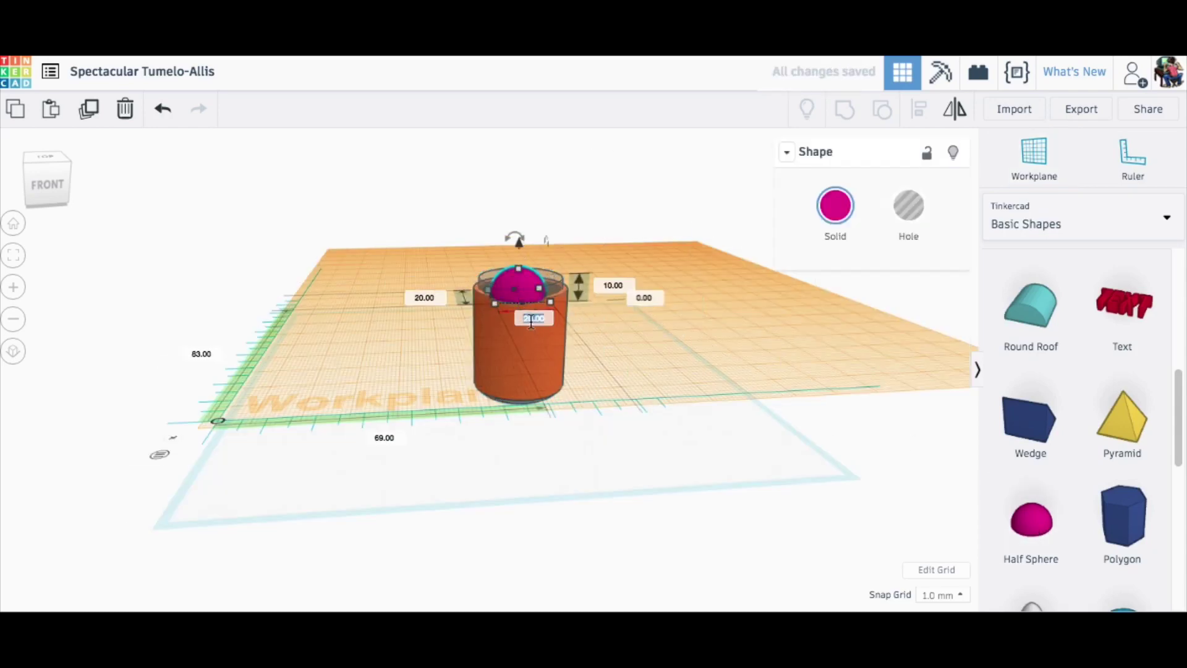
text(3)
key(Return)
text(6)
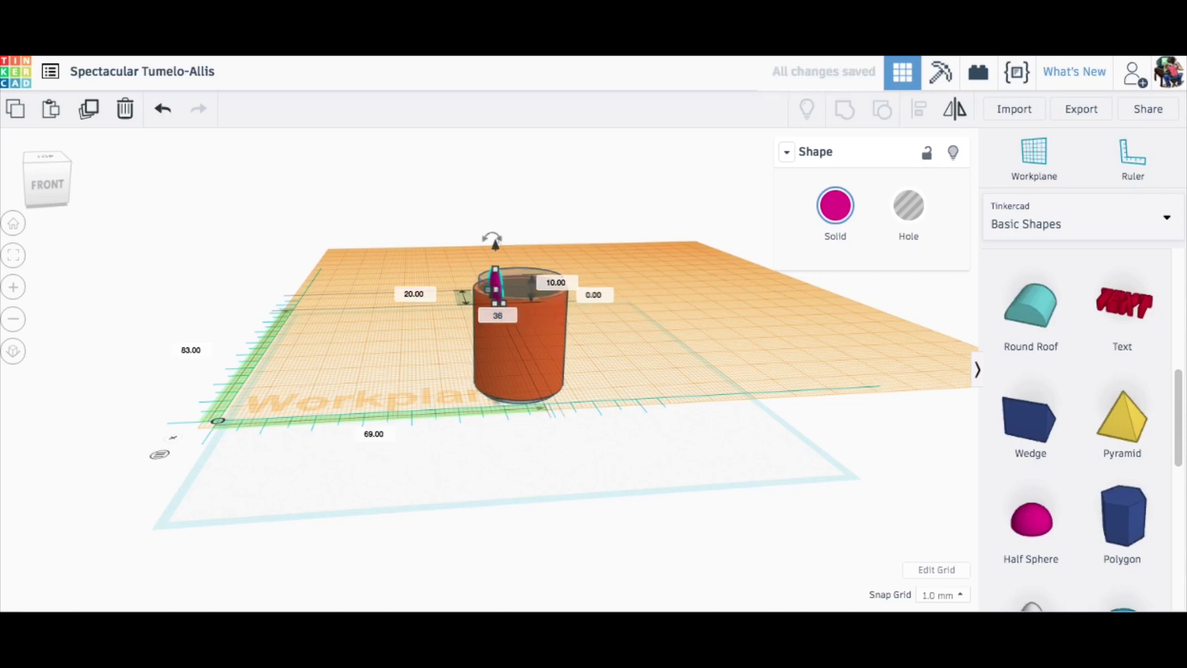
click(413, 294)
text(36)
key(Return)
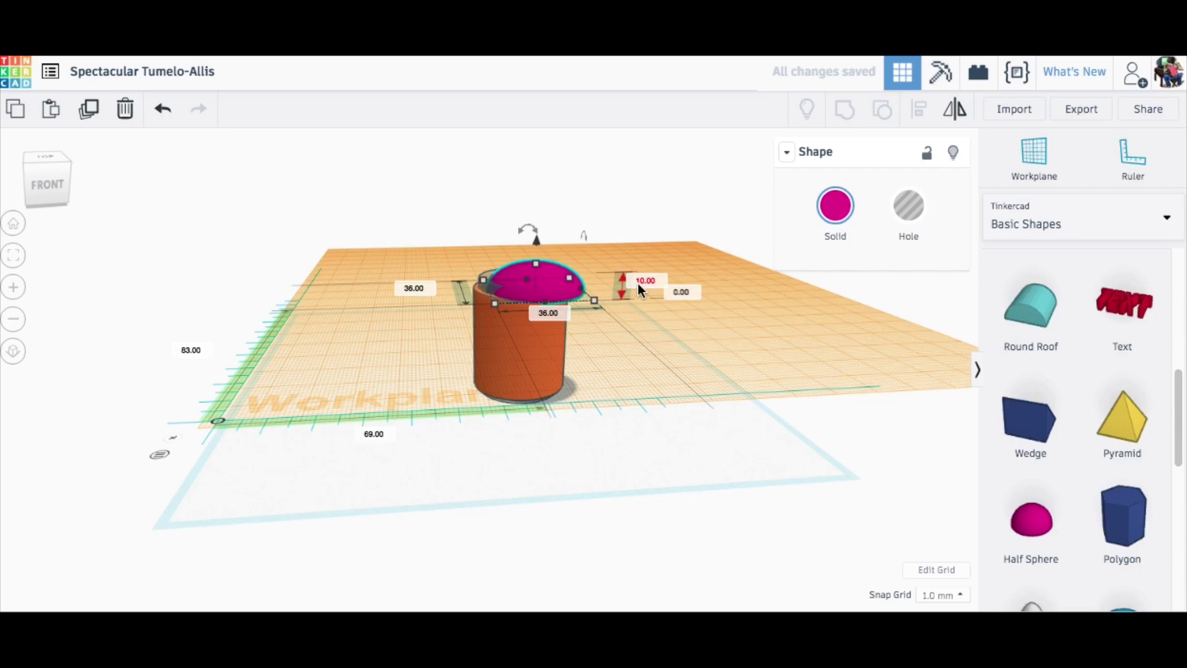
Step: Select the orange cylinder and the half sphere on top and group them with Ctrl+G
click(456, 246)
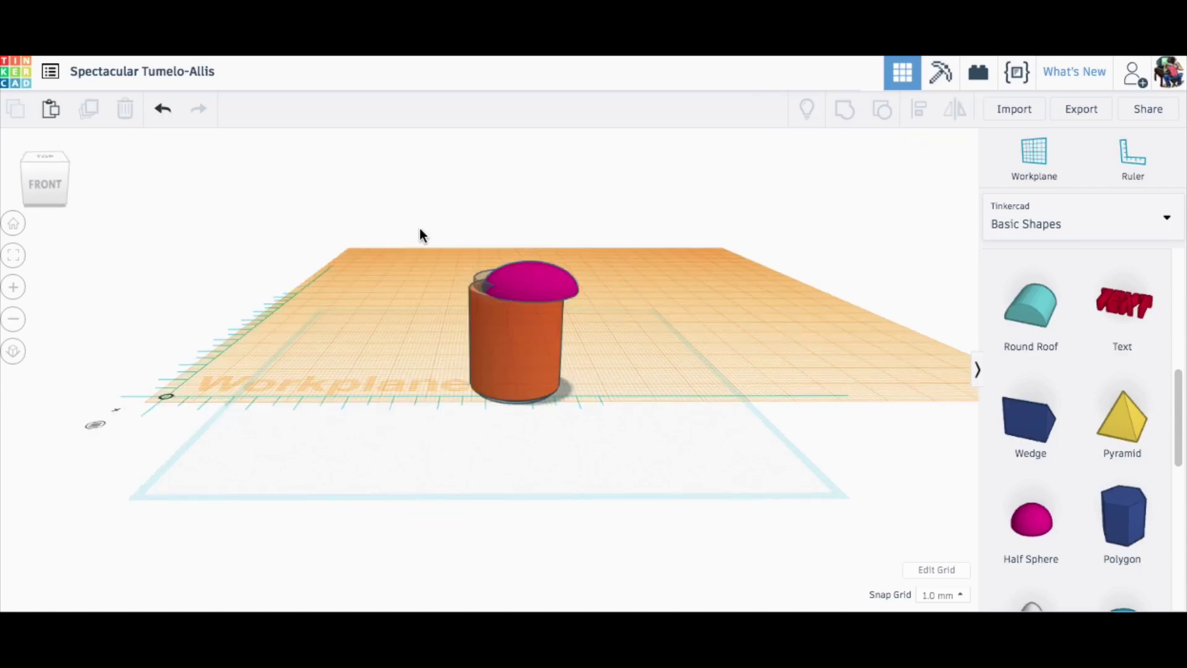
drag(421, 229, 674, 339)
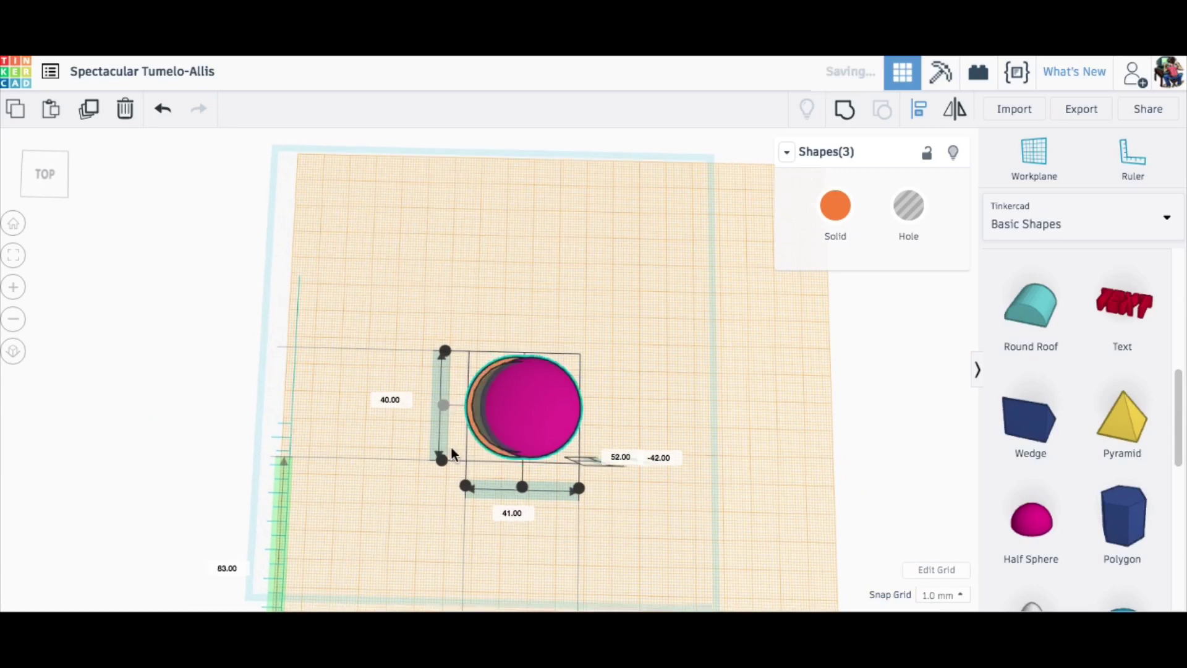
right_drag(604, 498, 603, 376)
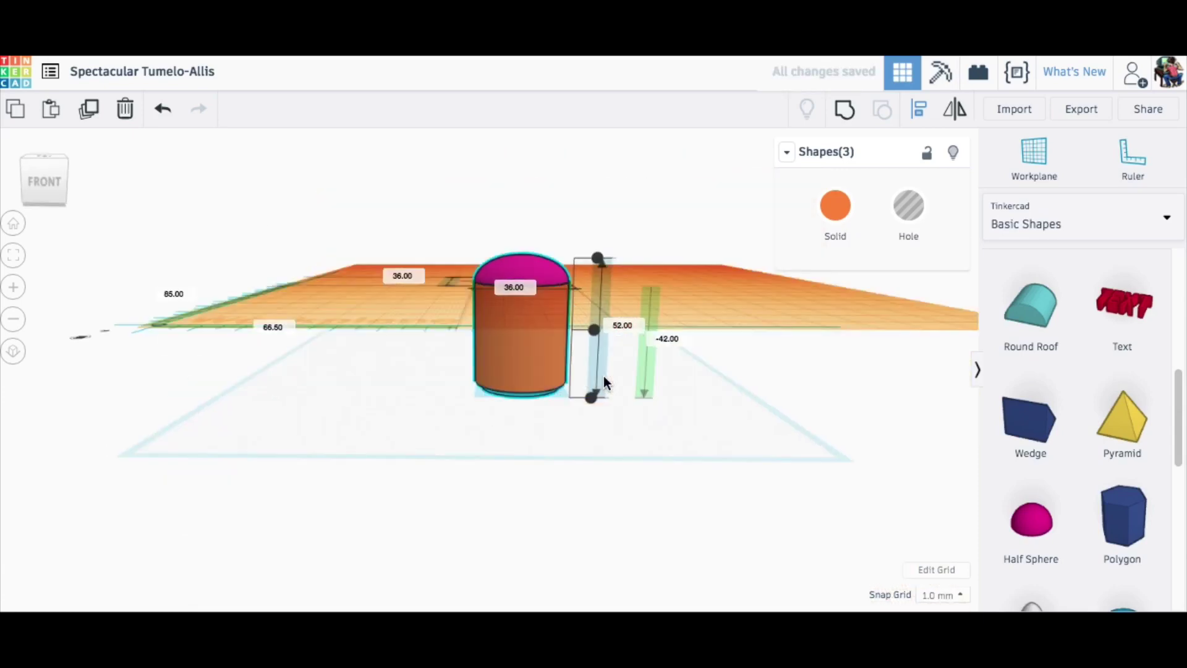
click(440, 411)
click(523, 262)
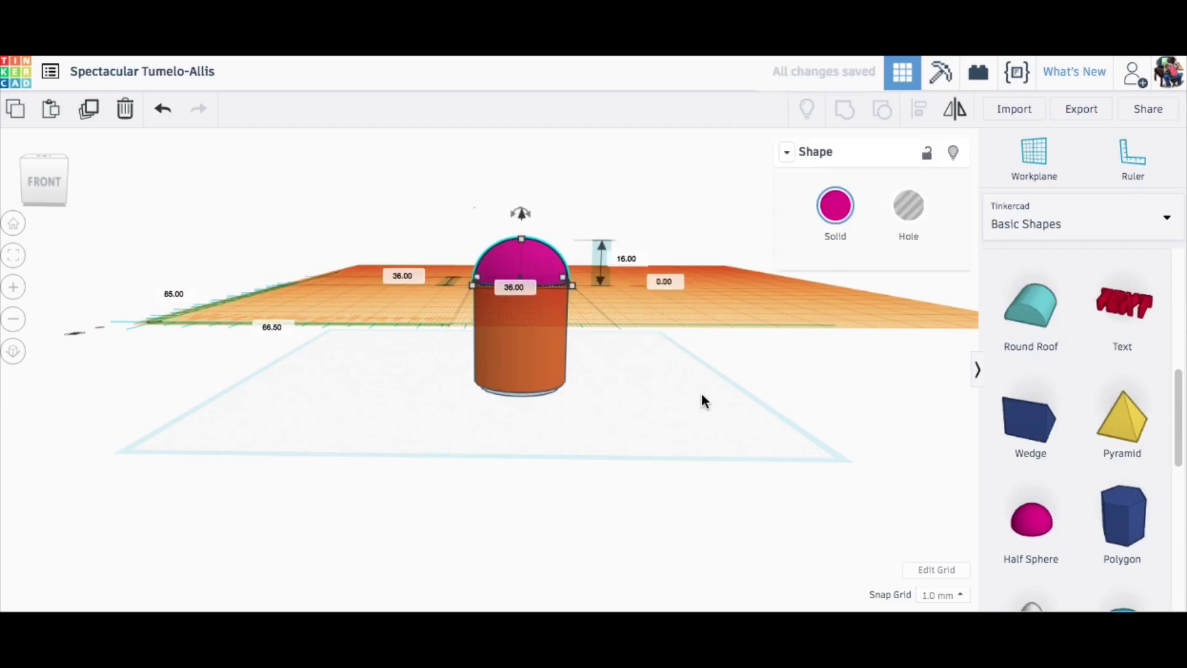
right_drag(703, 394, 728, 442)
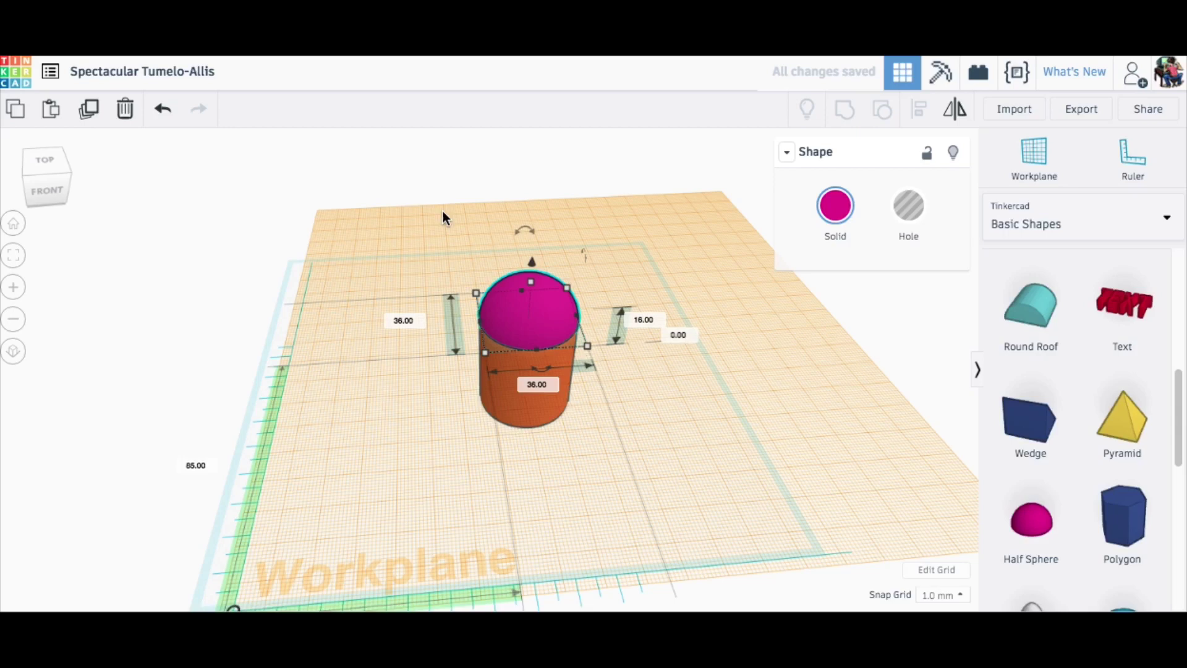
drag(442, 210, 646, 439)
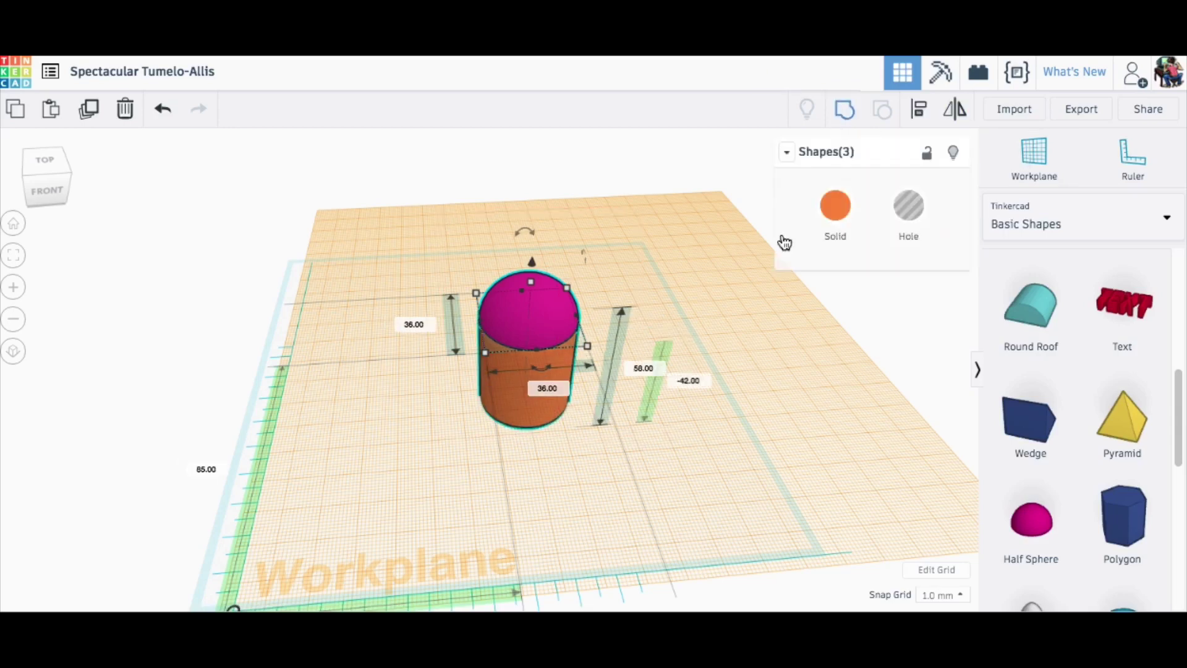
key(ctrl+g)
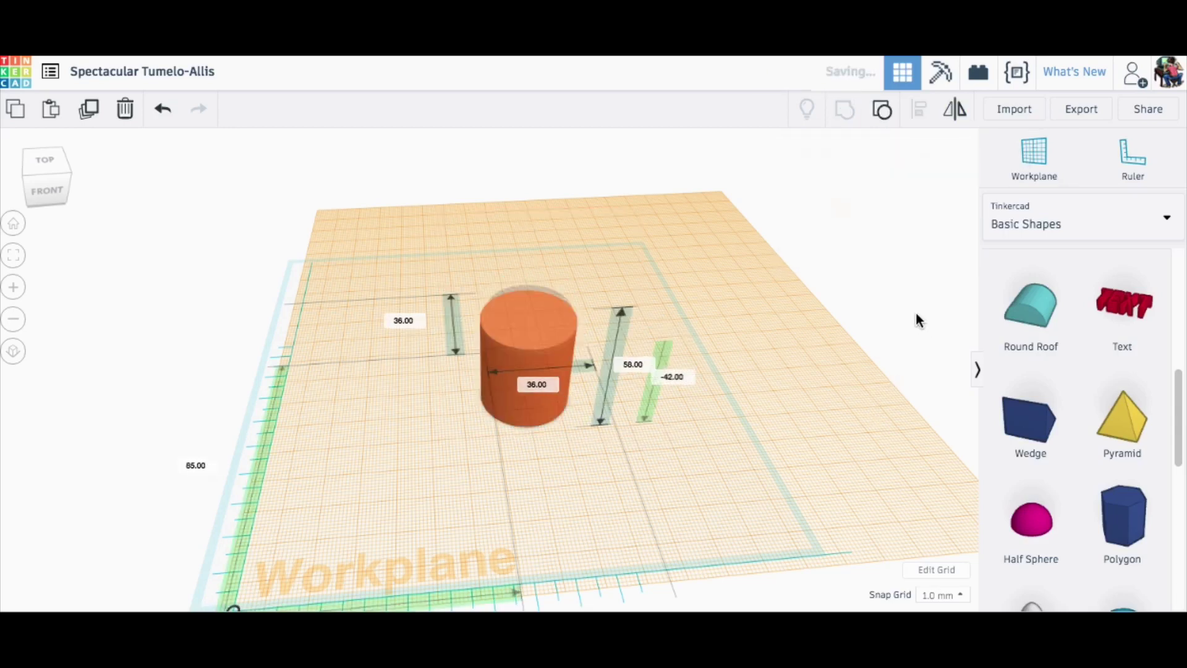
Step: Turn the grouped domed cylinder into a hole, then back to Solid to show colours
click(935, 260)
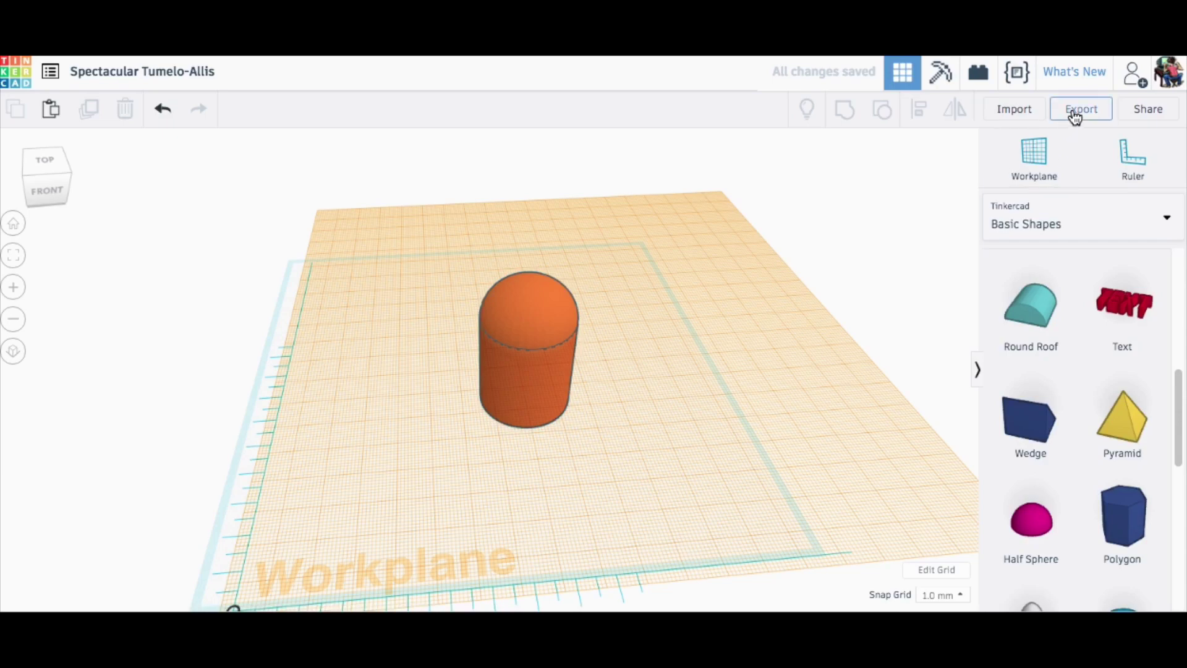
click(1034, 154)
right_drag(622, 387, 549, 276)
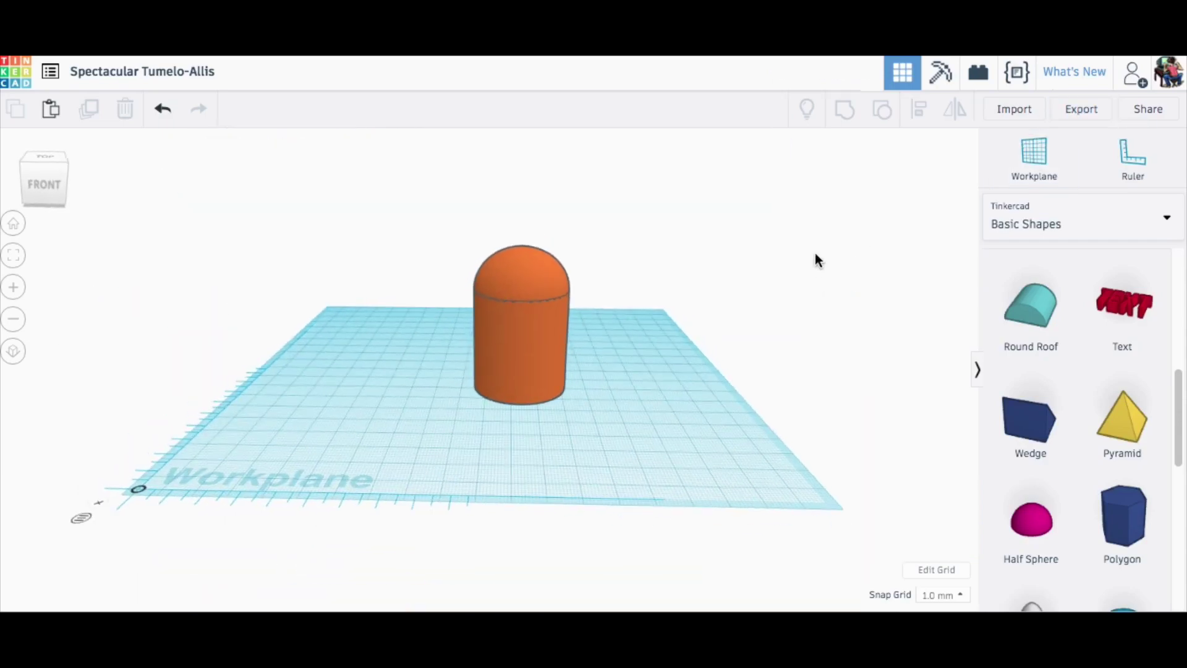
click(909, 205)
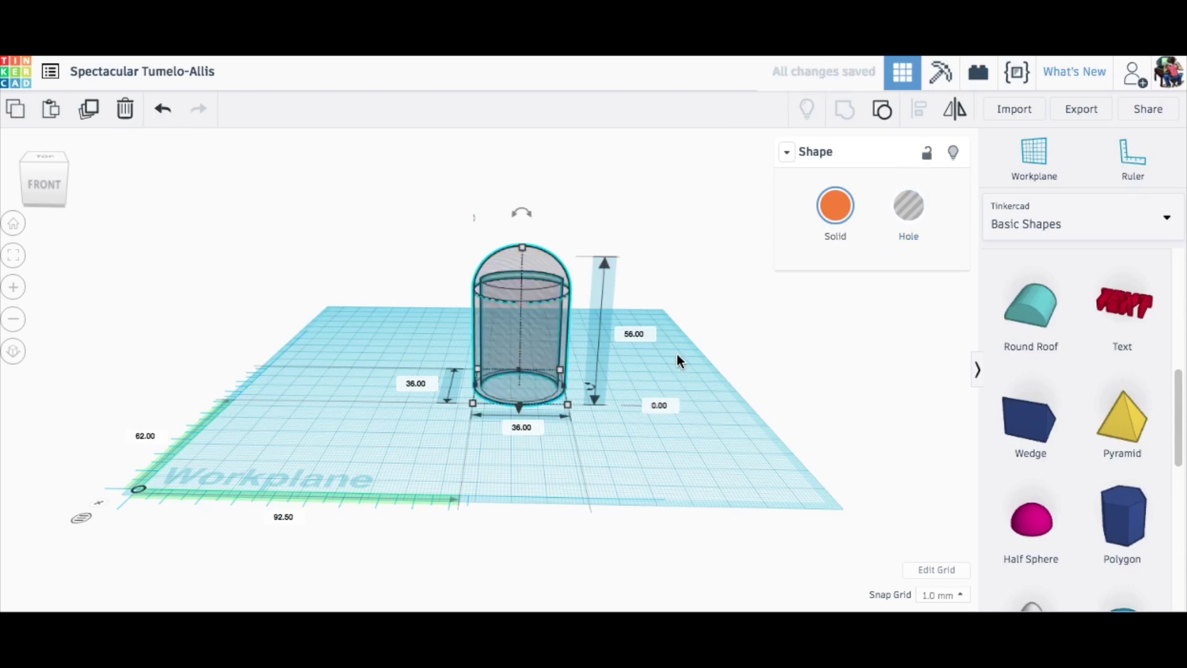
right_drag(677, 355, 711, 408)
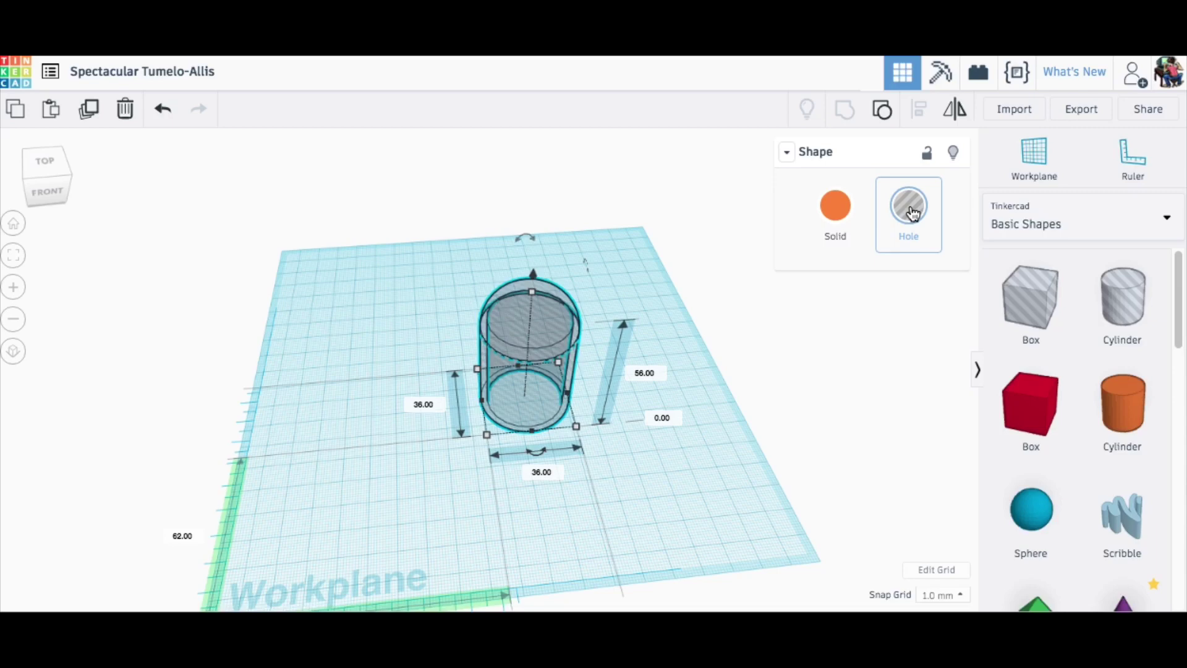
click(838, 208)
Step: Colour the domed cylinder red and add a Circular Array from Favorites
click(819, 344)
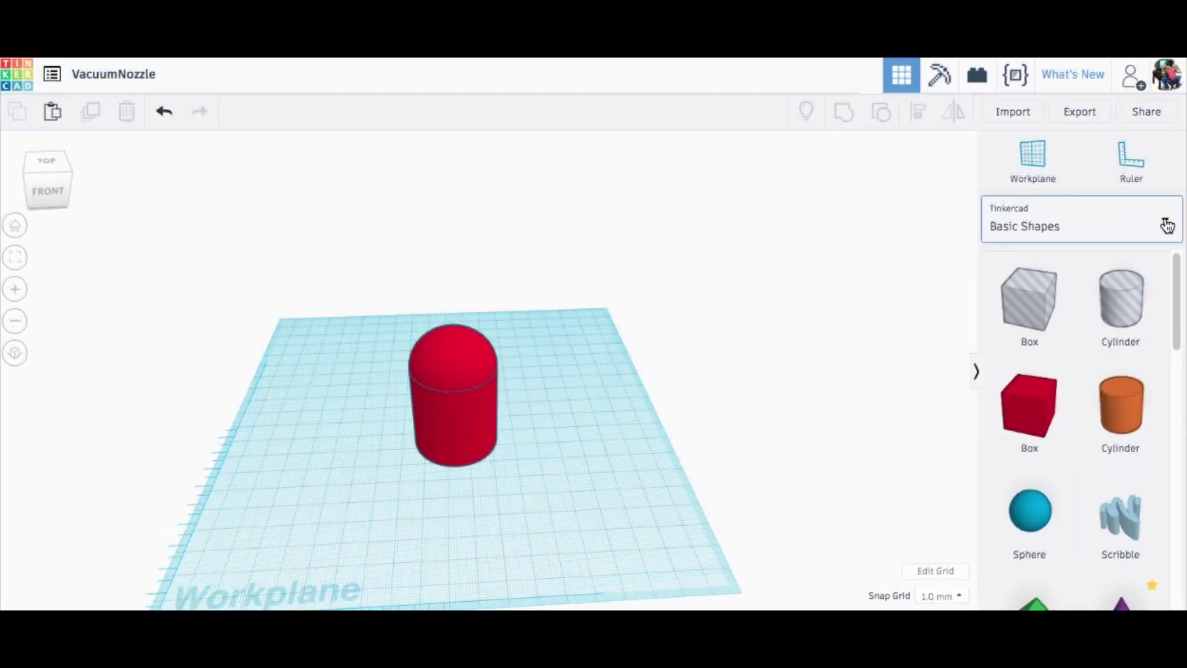
click(1166, 225)
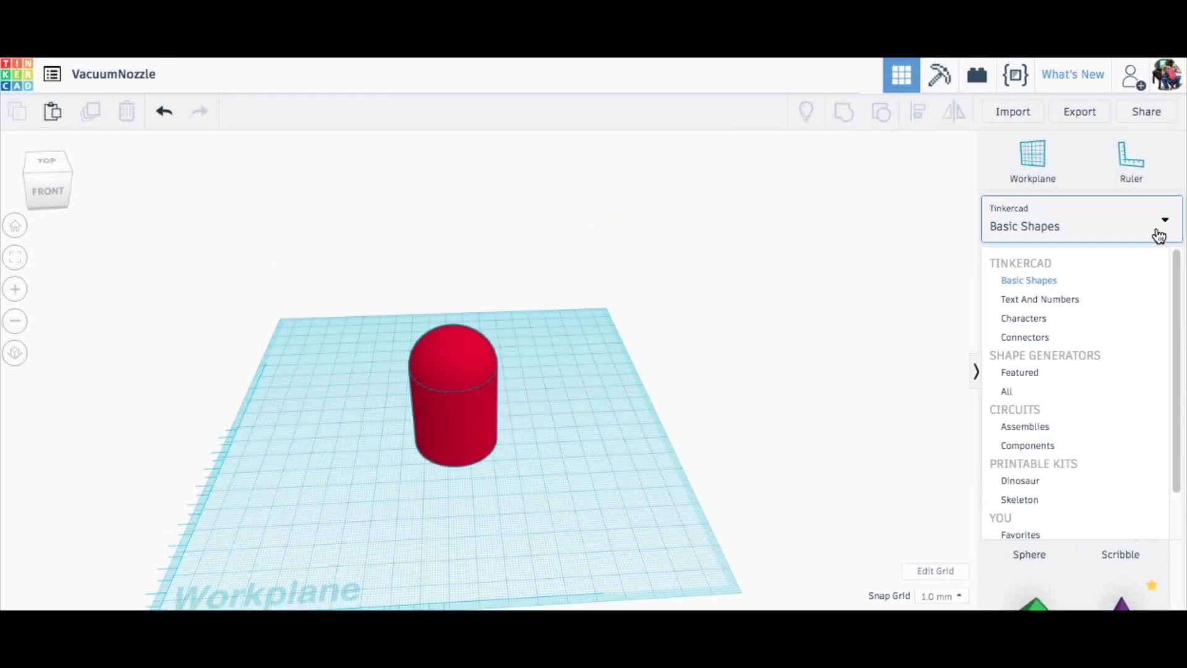
scroll(1176, 389, down, 2)
click(1020, 484)
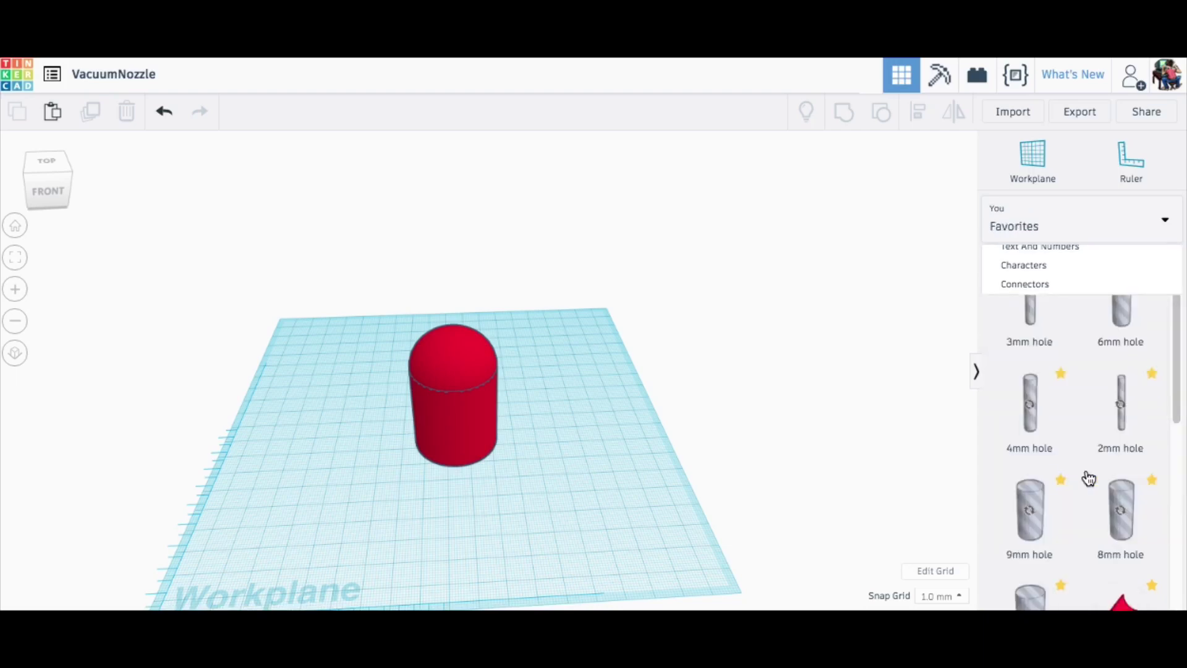
drag(1176, 331, 1168, 502)
scroll(1168, 503, down, 1)
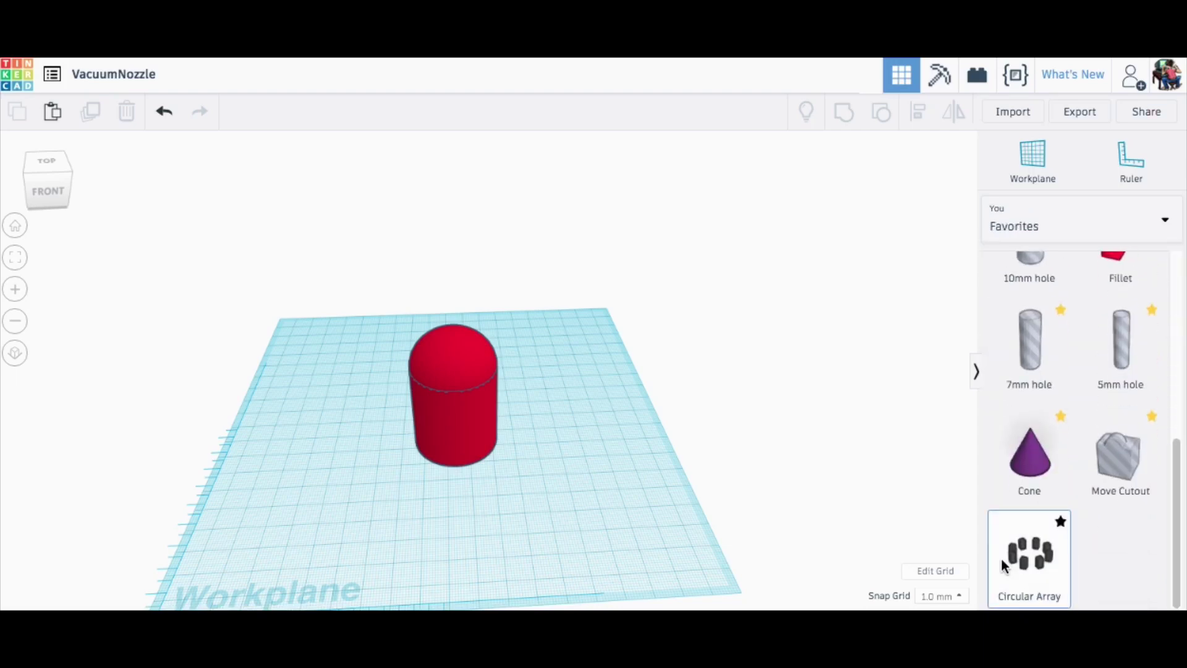
drag(1030, 581, 461, 455)
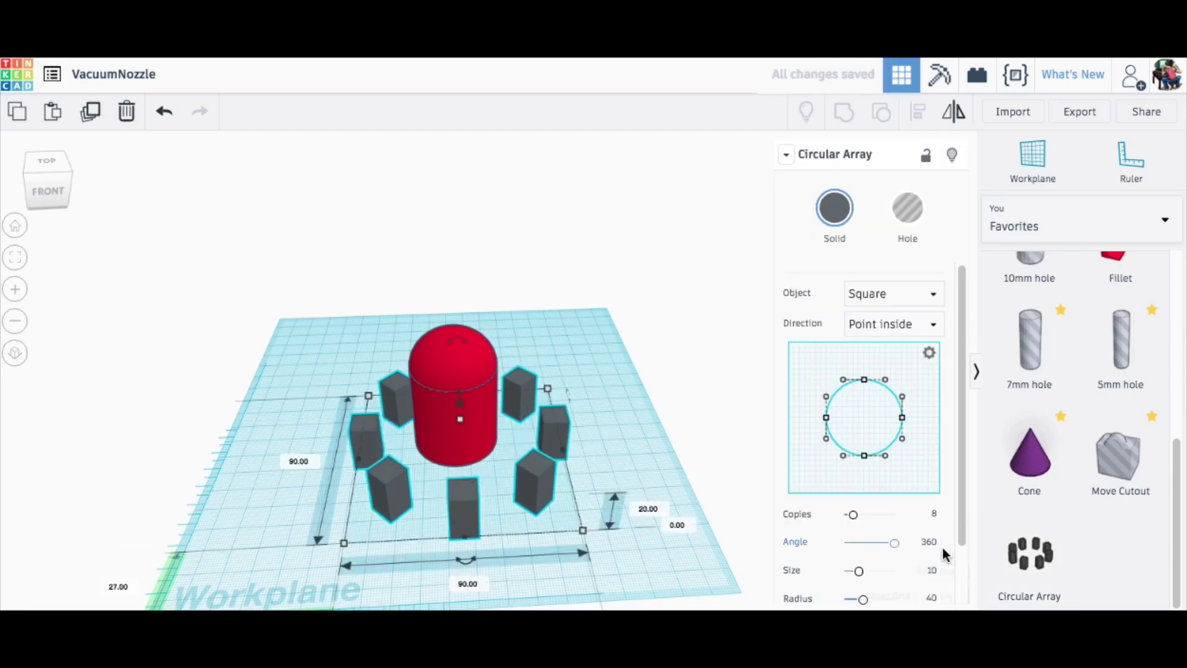
drag(962, 371, 961, 458)
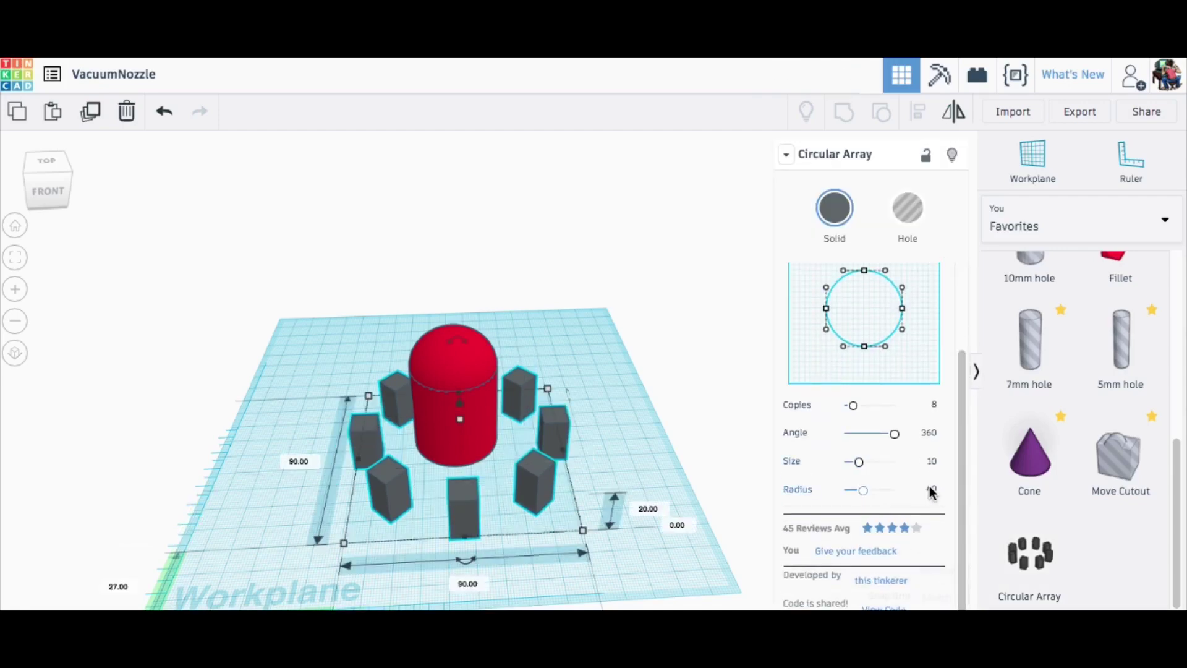
Step: Give the array radius 10, height 69, and circle-shaped copies
click(931, 491)
text(10)
key(Return)
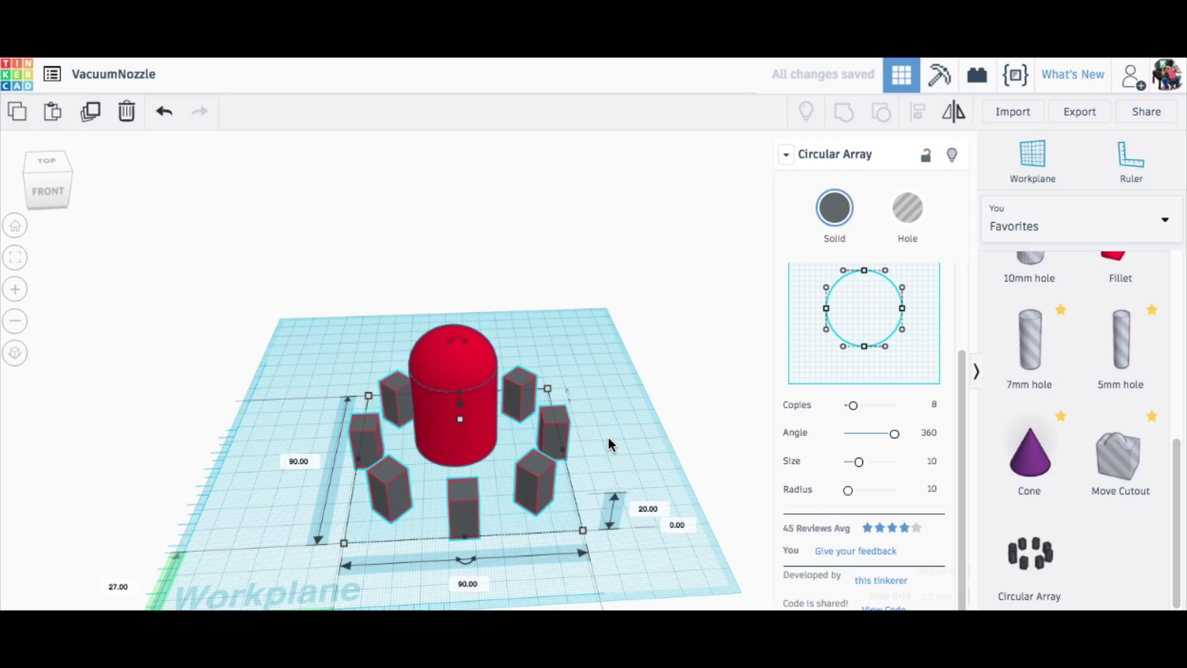
drag(462, 421, 454, 267)
drag(956, 396, 964, 286)
click(934, 303)
click(880, 339)
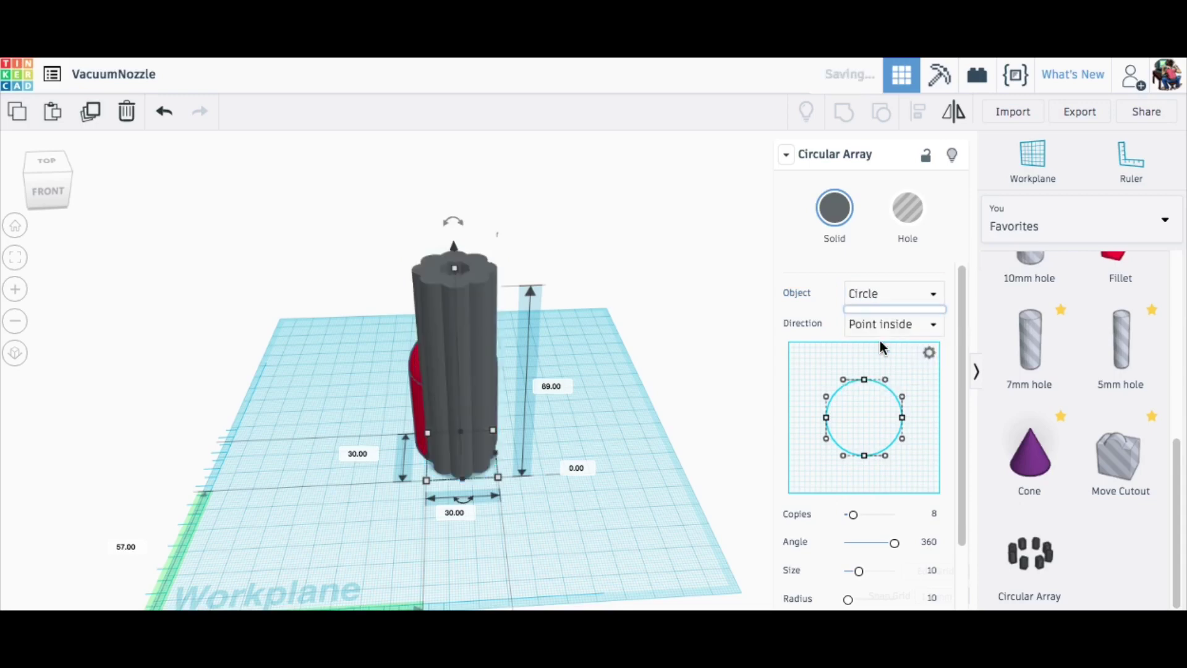
Step: Set the copy size to 4.5, make the ring a hole, and select it with the cylinder
scroll(964, 409, down, 2)
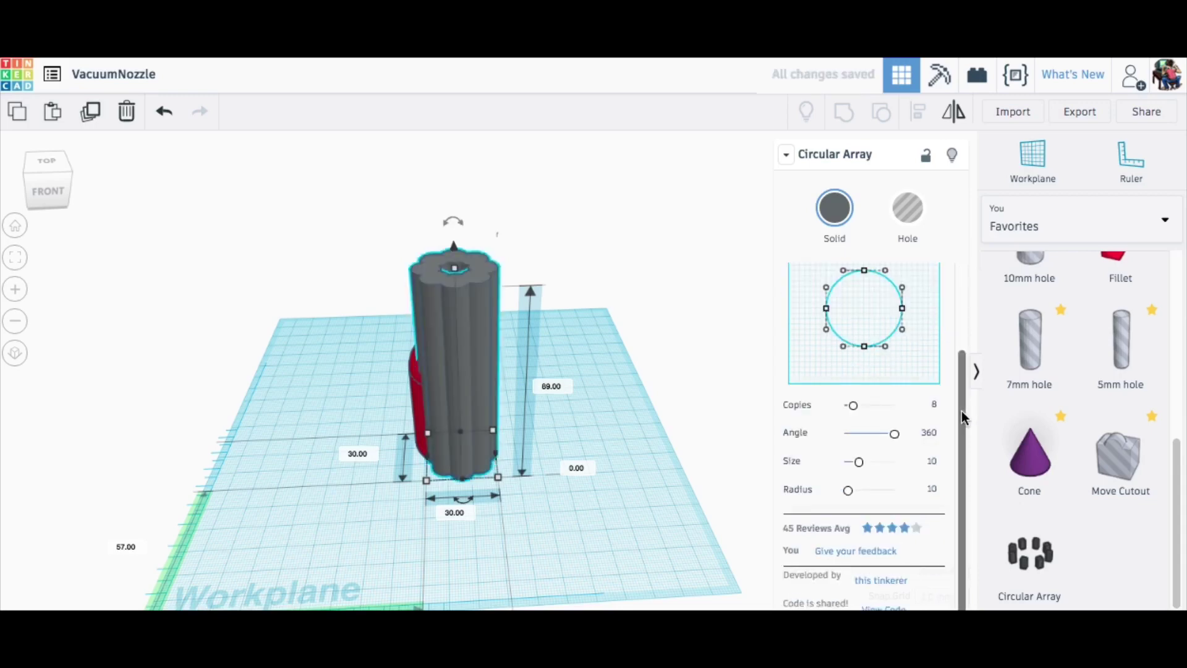
click(930, 462)
text(4.5)
key(Return)
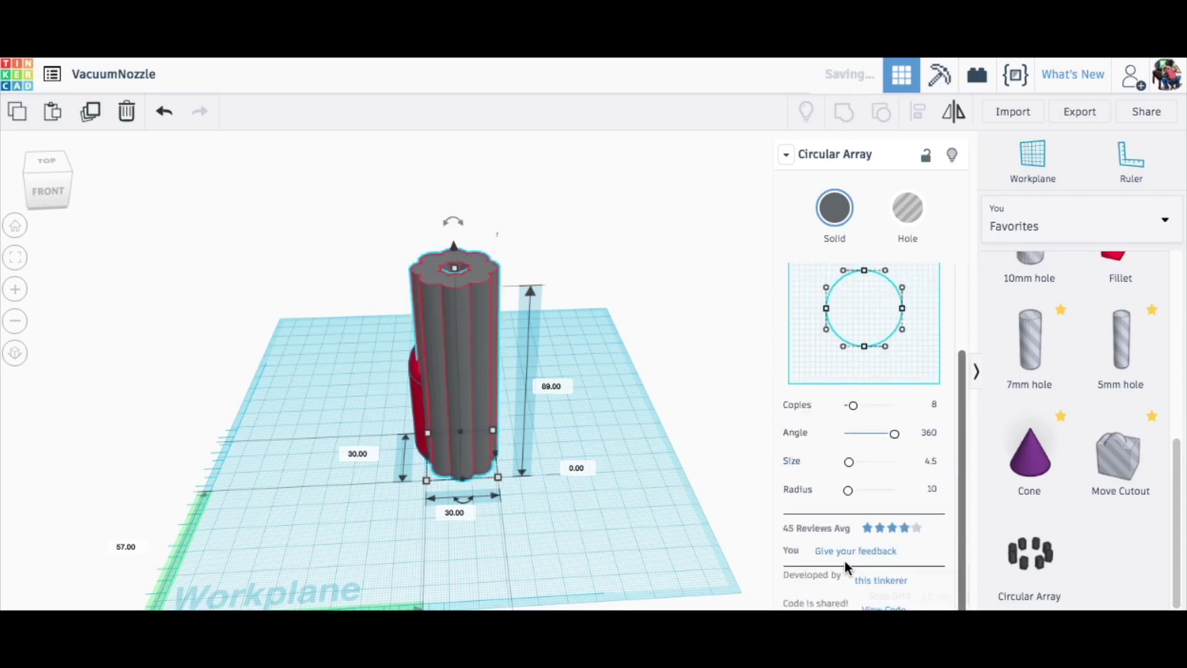
right_drag(592, 454, 618, 352)
click(907, 219)
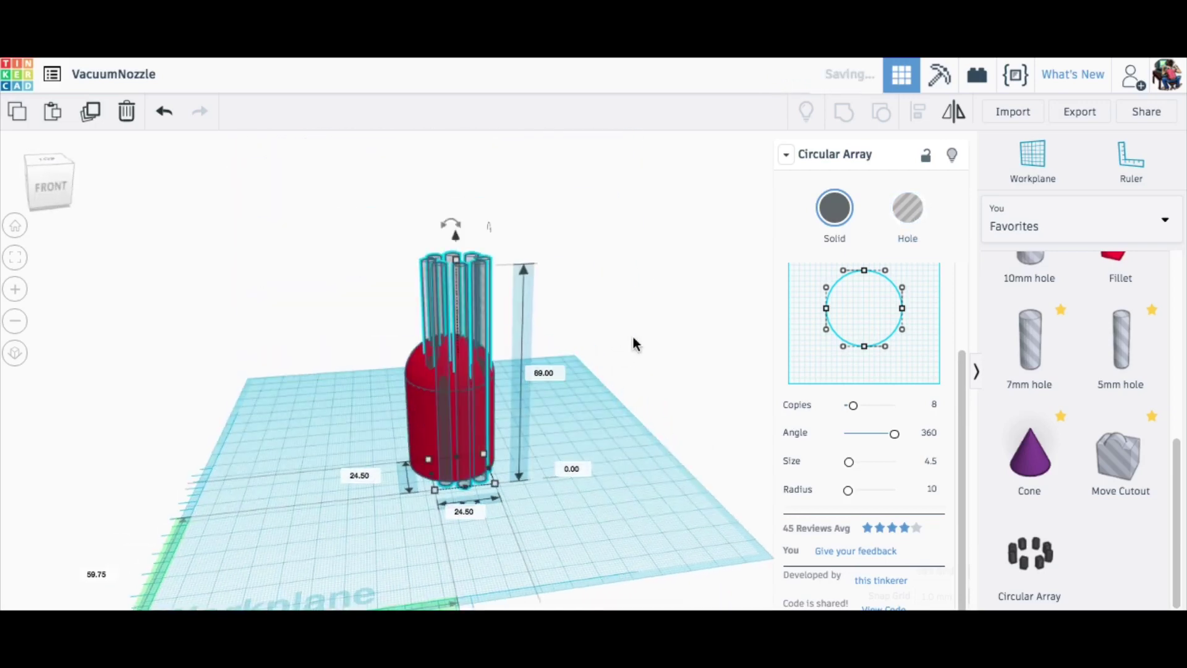
drag(373, 240, 535, 415)
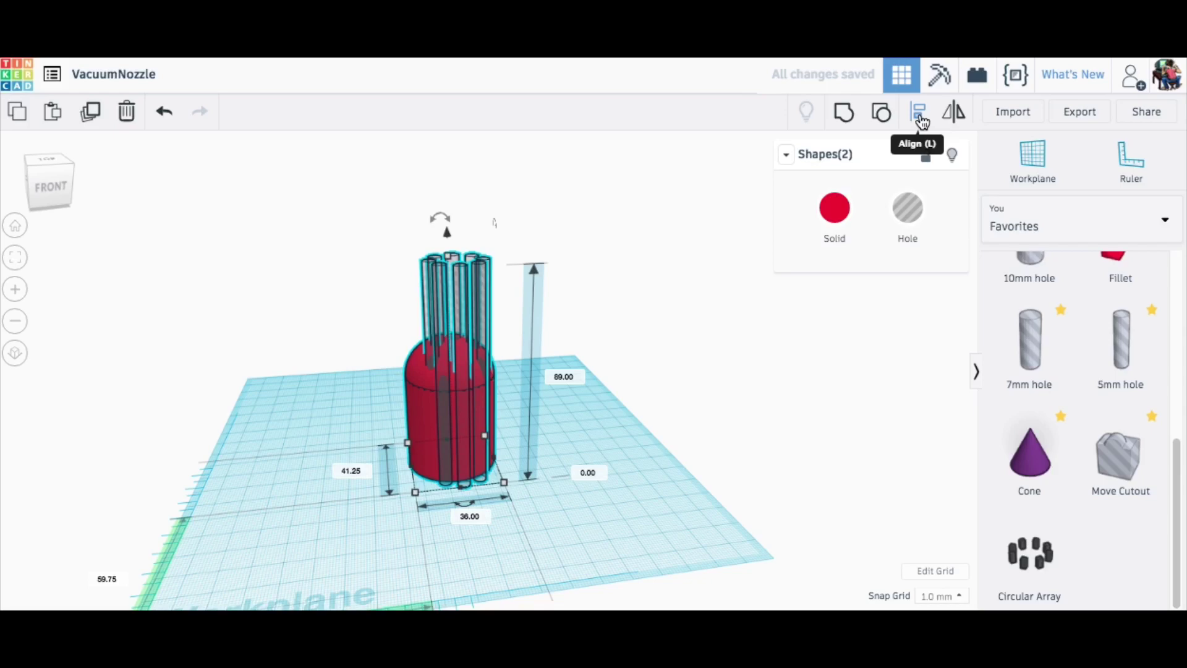
Step: Centre the hole ring on the domed cylinder with the Align tool
click(918, 111)
click(466, 502)
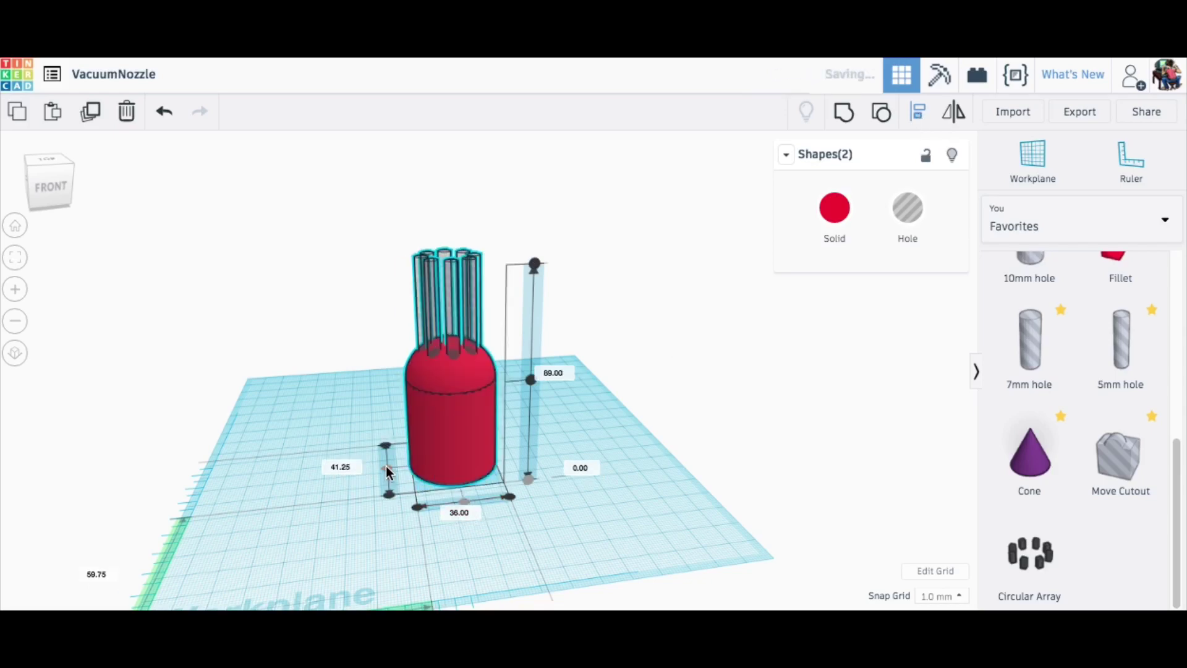
right_drag(625, 396, 599, 434)
Step: Add a 4.5 × 4.5 mm cylinder hole for the centre hole
scroll(1063, 348, up, 5)
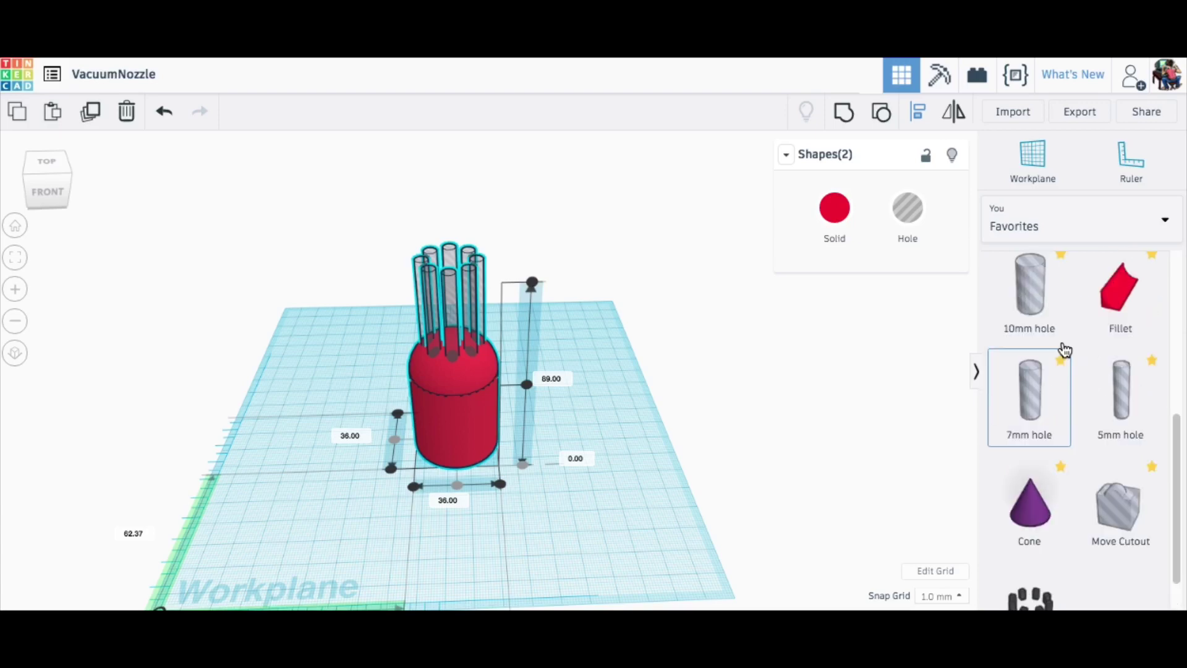
scroll(1064, 350, up, 1)
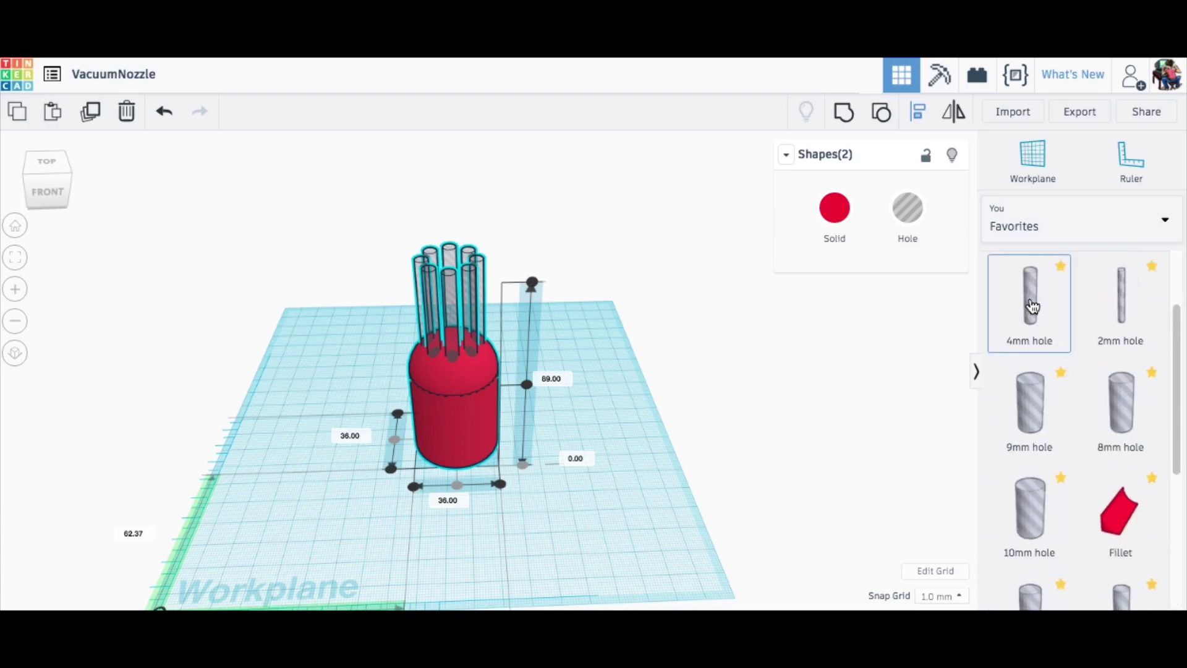
drag(1033, 310, 580, 497)
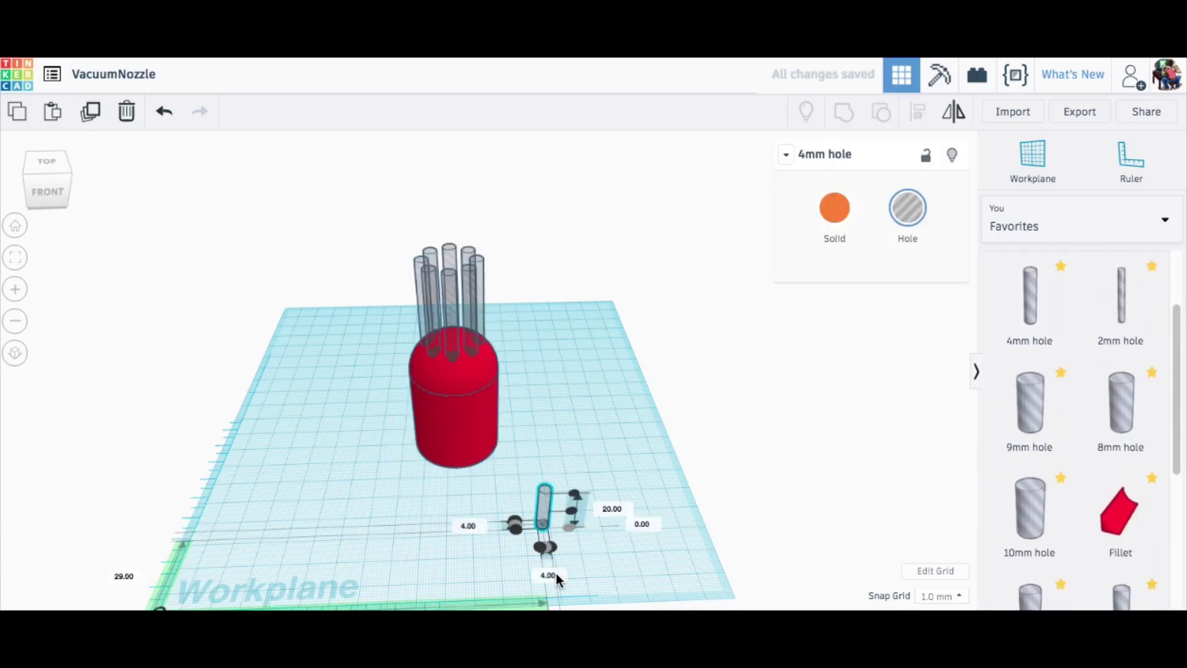
text(4.5)
click(467, 527)
text(4)
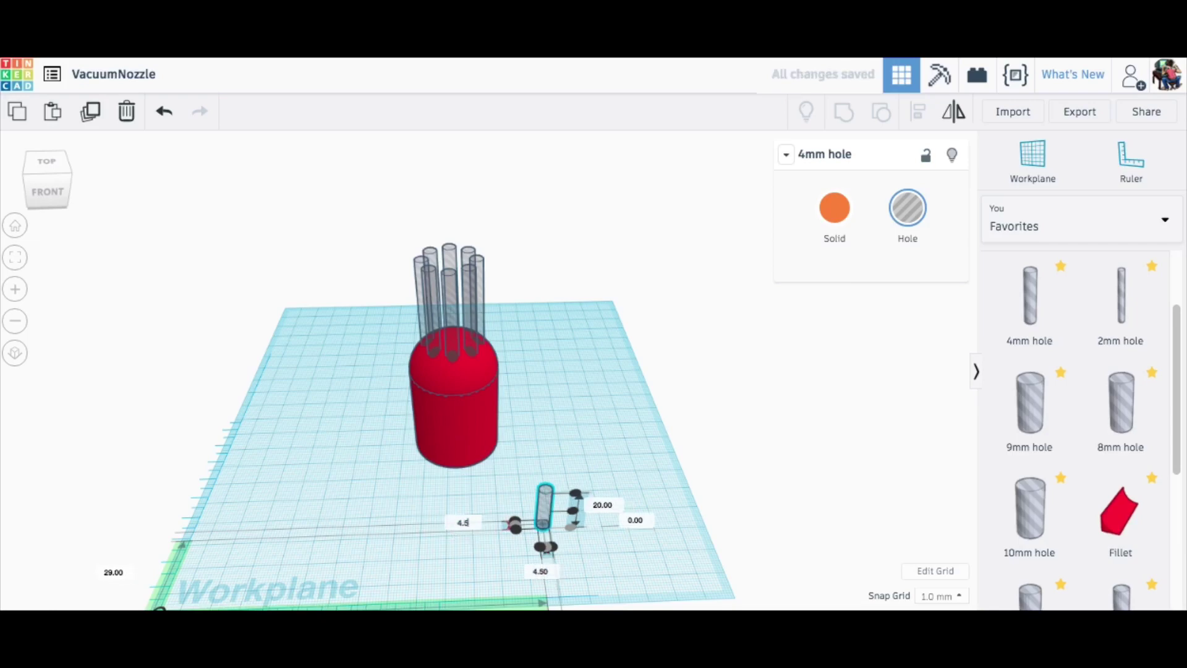
key(Return)
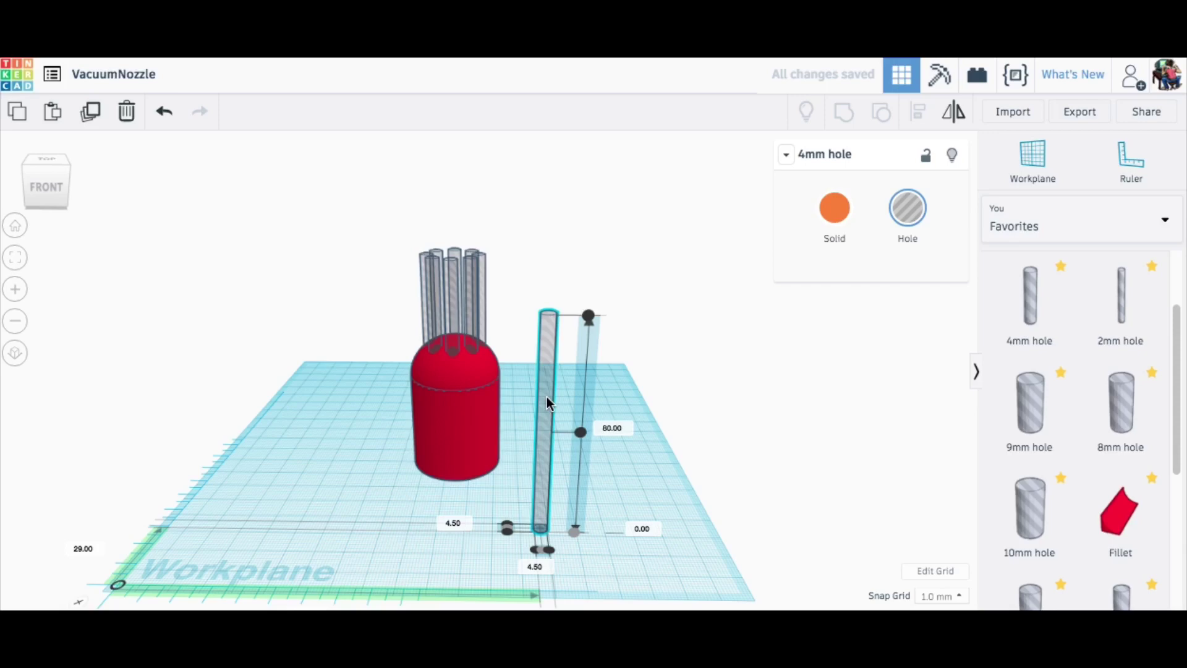
Step: Centre all three shapes on X and Y and group them into one nozzle
drag(370, 258, 862, 127)
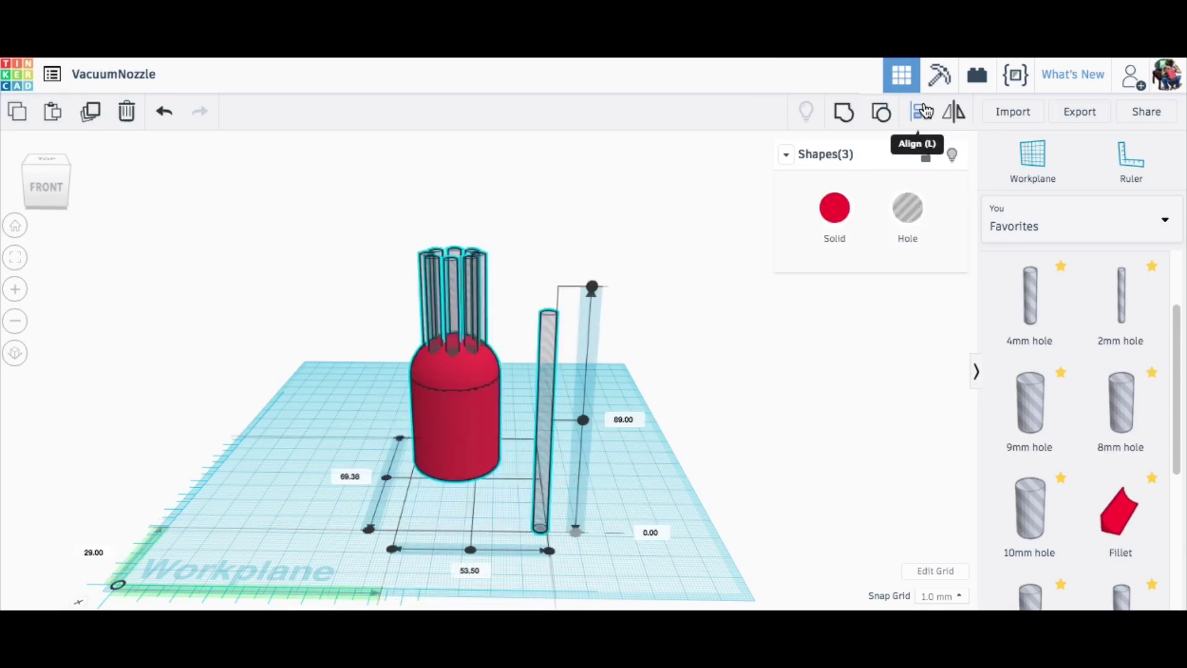
click(469, 549)
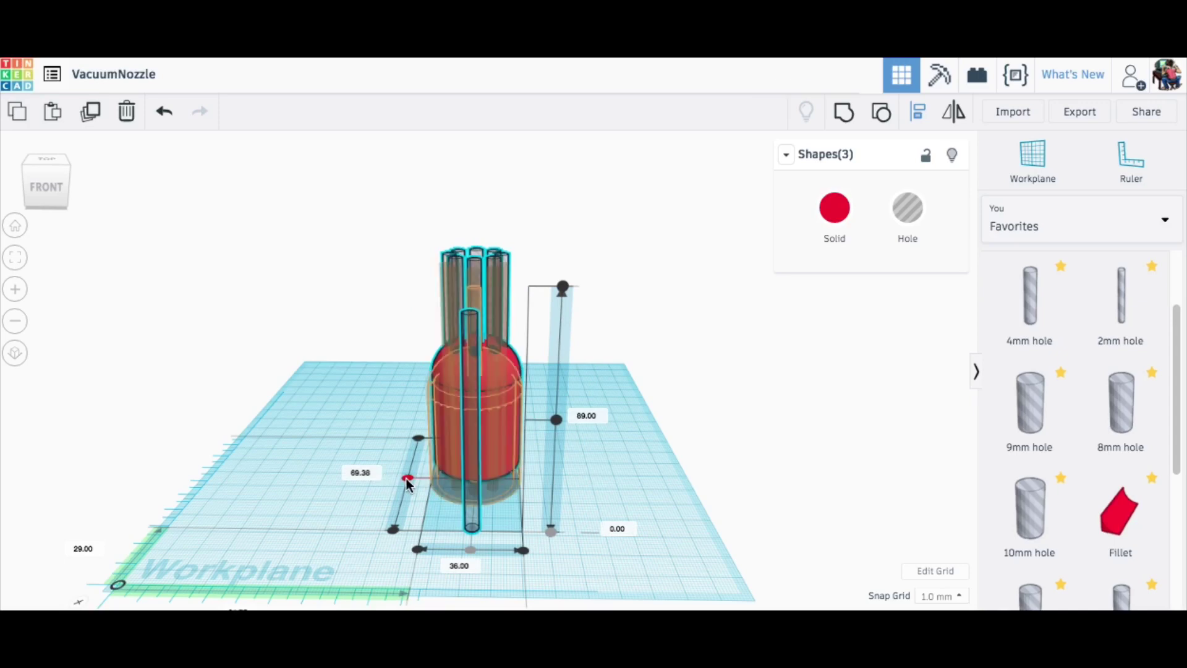
drag(408, 484, 402, 480)
right_drag(291, 435, 380, 256)
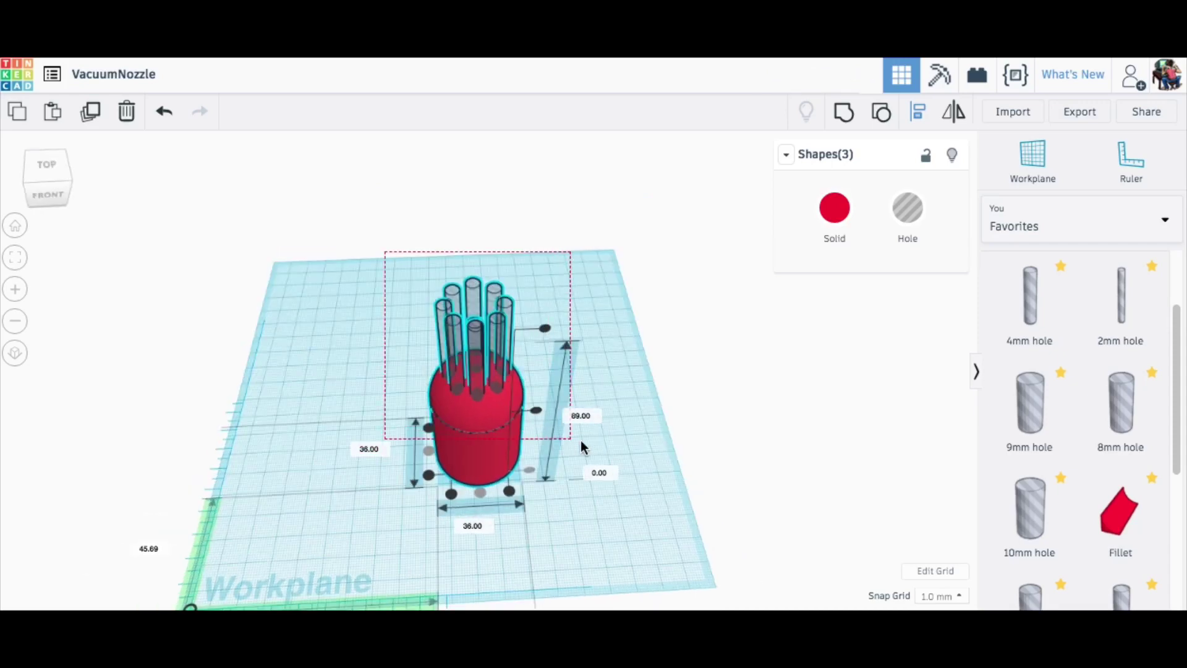
click(846, 115)
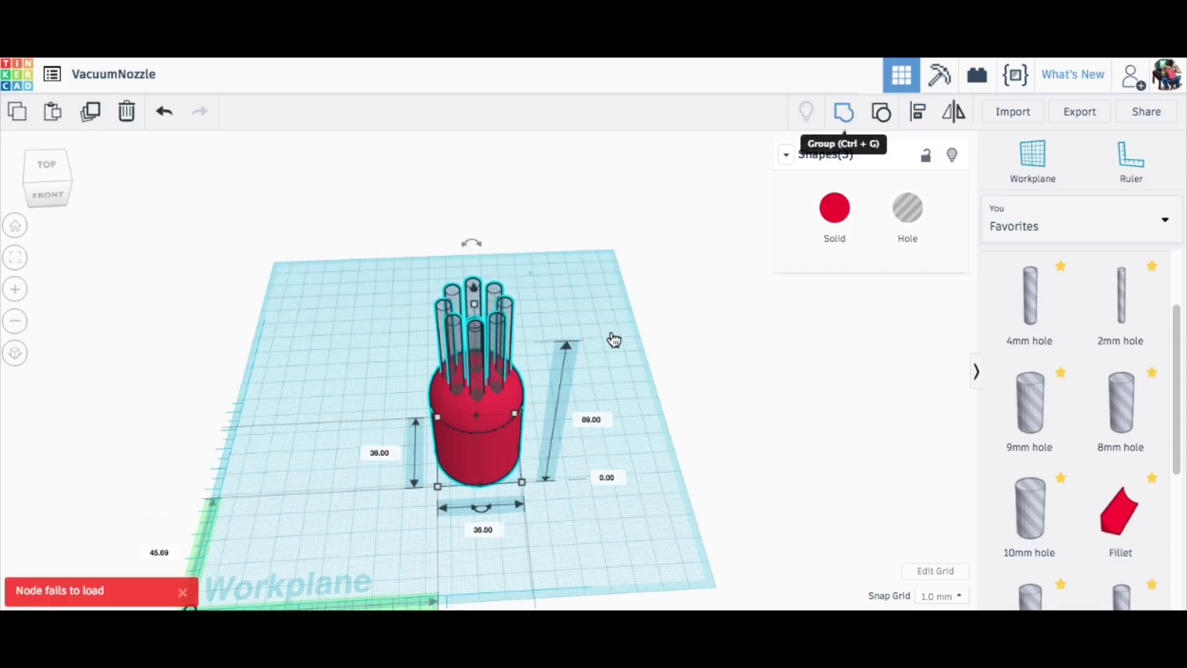
mouse_move(547, 320)
right_down()
mouse_move(554, 401)
mouse_move(561, 302)
mouse_move(525, 94)
mouse_move(536, 318)
right_up()
click(535, 318)
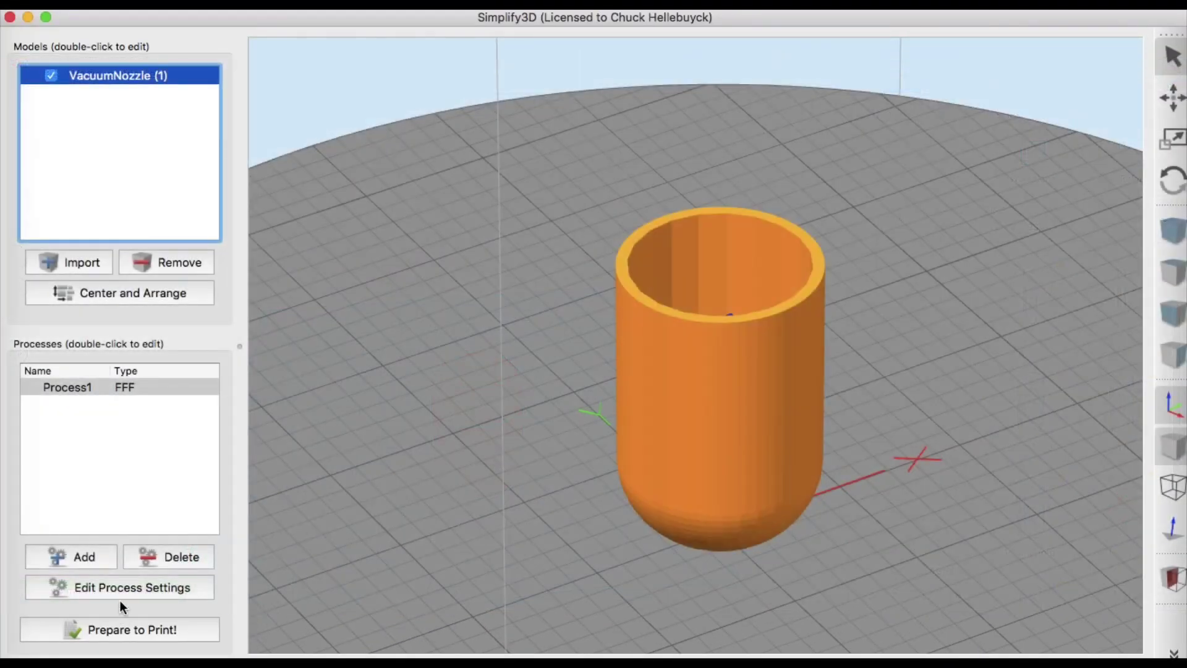
Step: Switch the process material to PLA with 35% infill
click(127, 587)
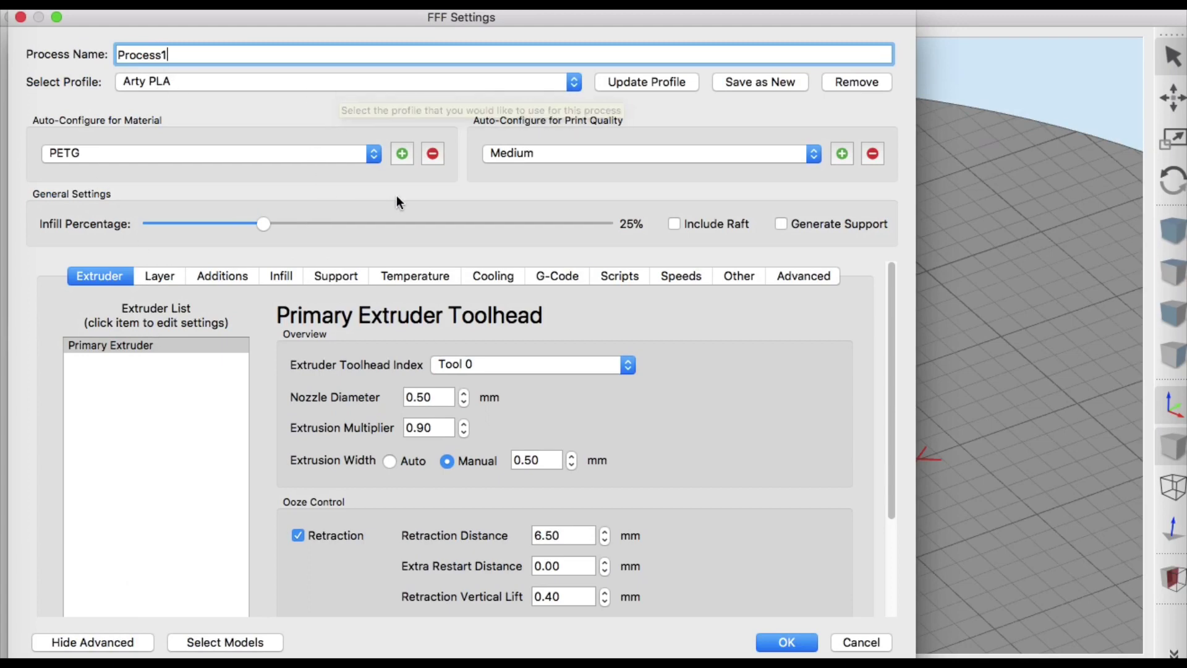
click(373, 155)
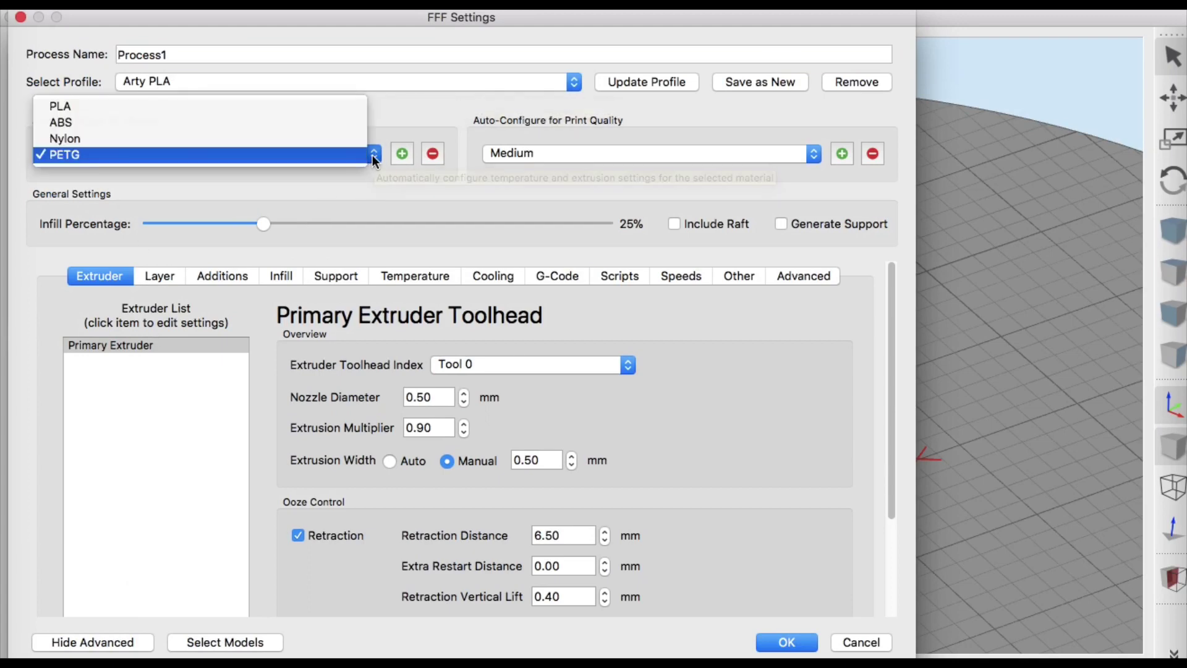
click(305, 109)
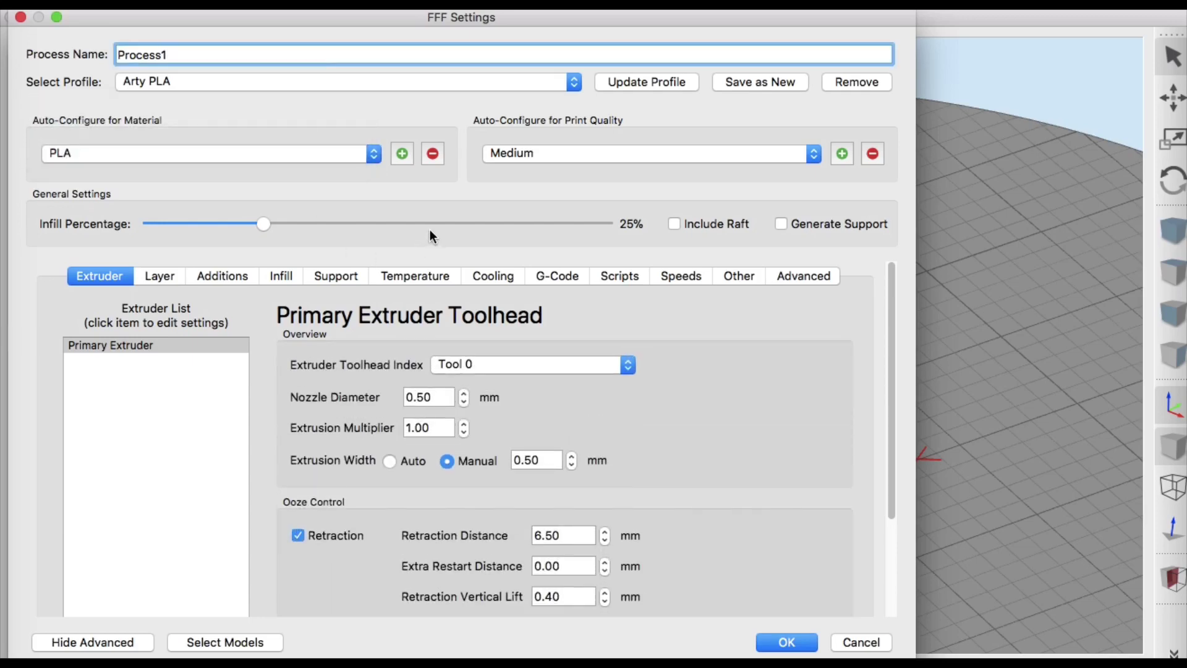
drag(264, 222, 330, 222)
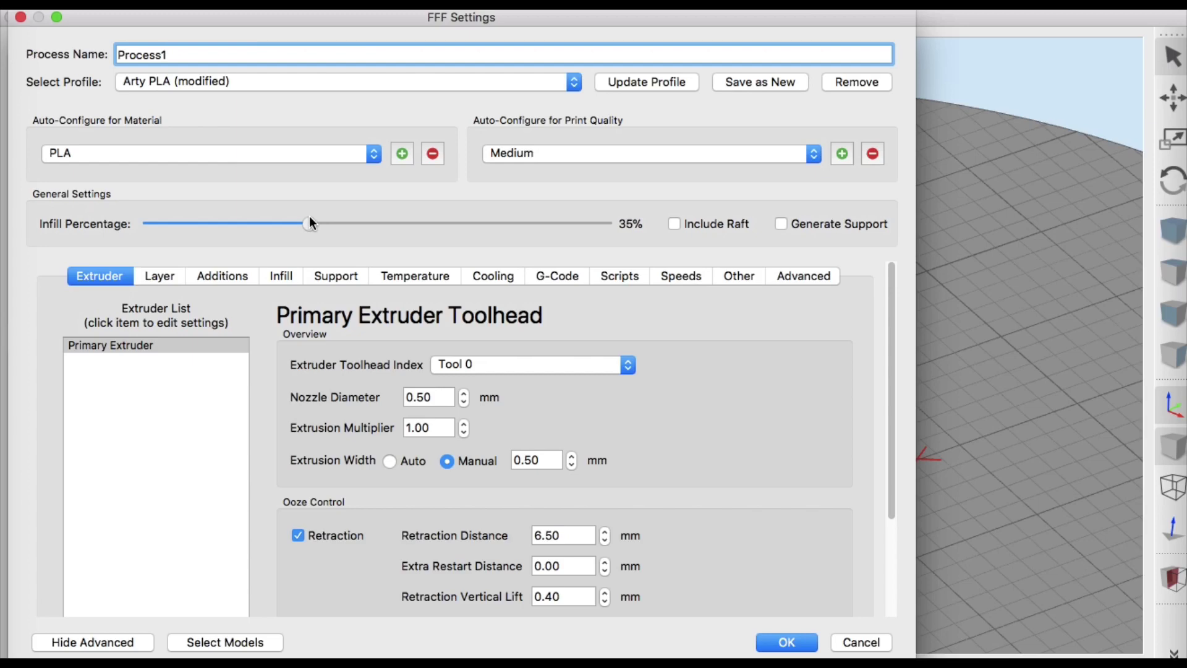
Step: Set 0.3 mm layer height, 2 perimeter shells and 2 bottom solid layers
click(158, 277)
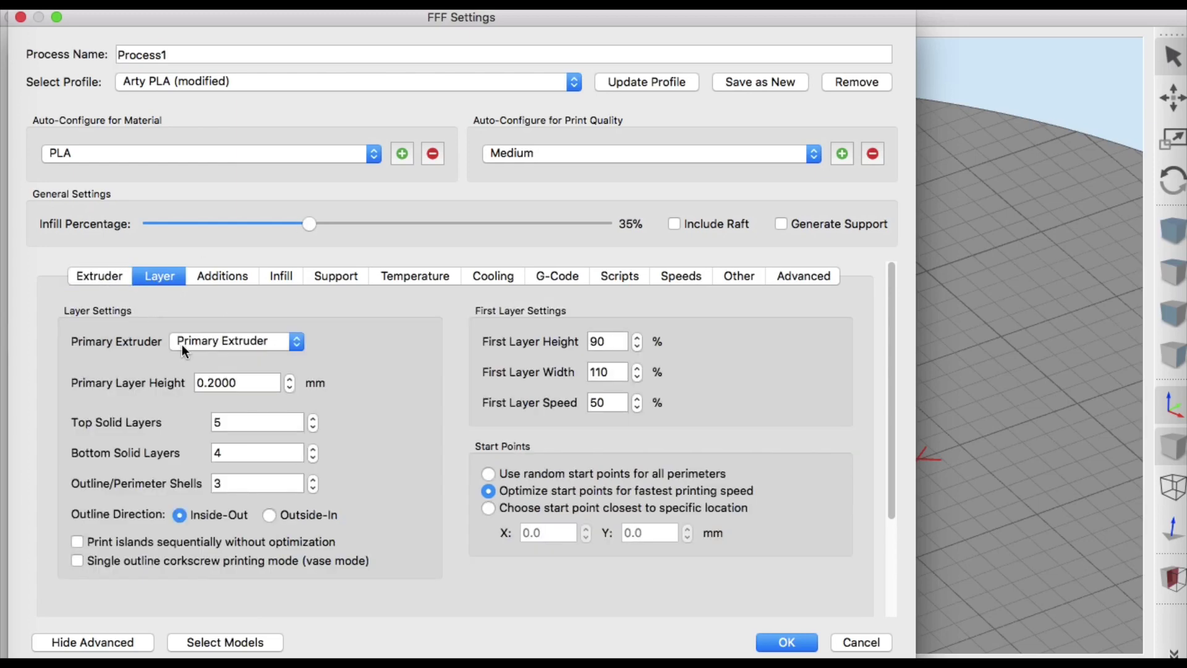
click(289, 378)
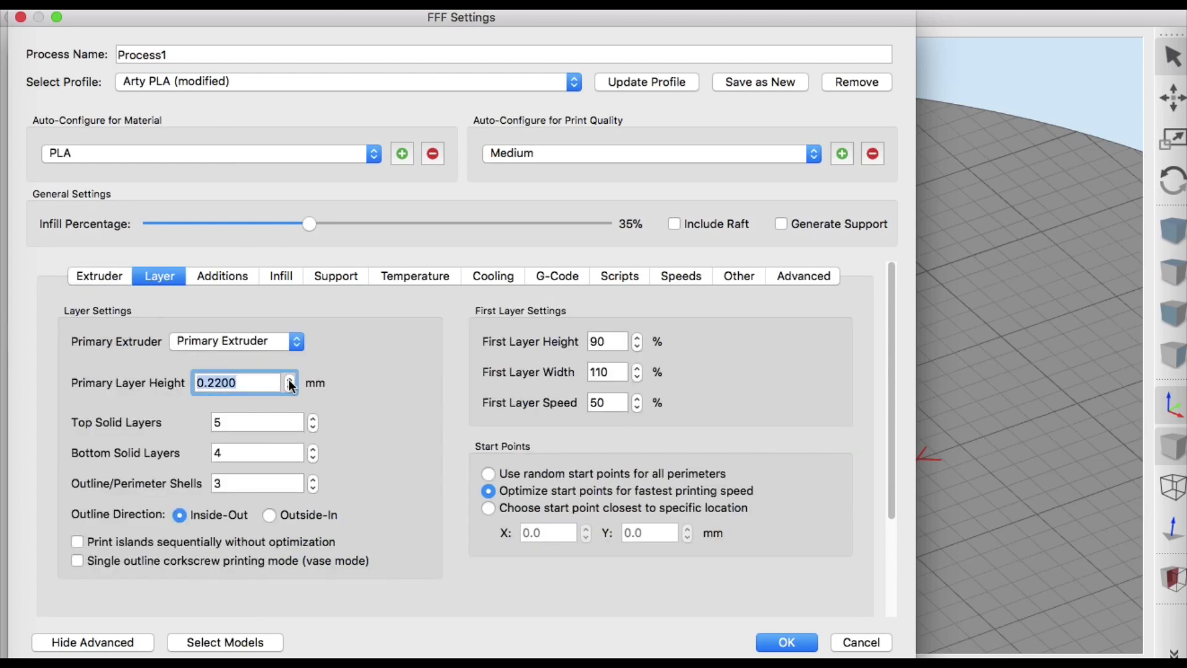
click(289, 379)
click(313, 489)
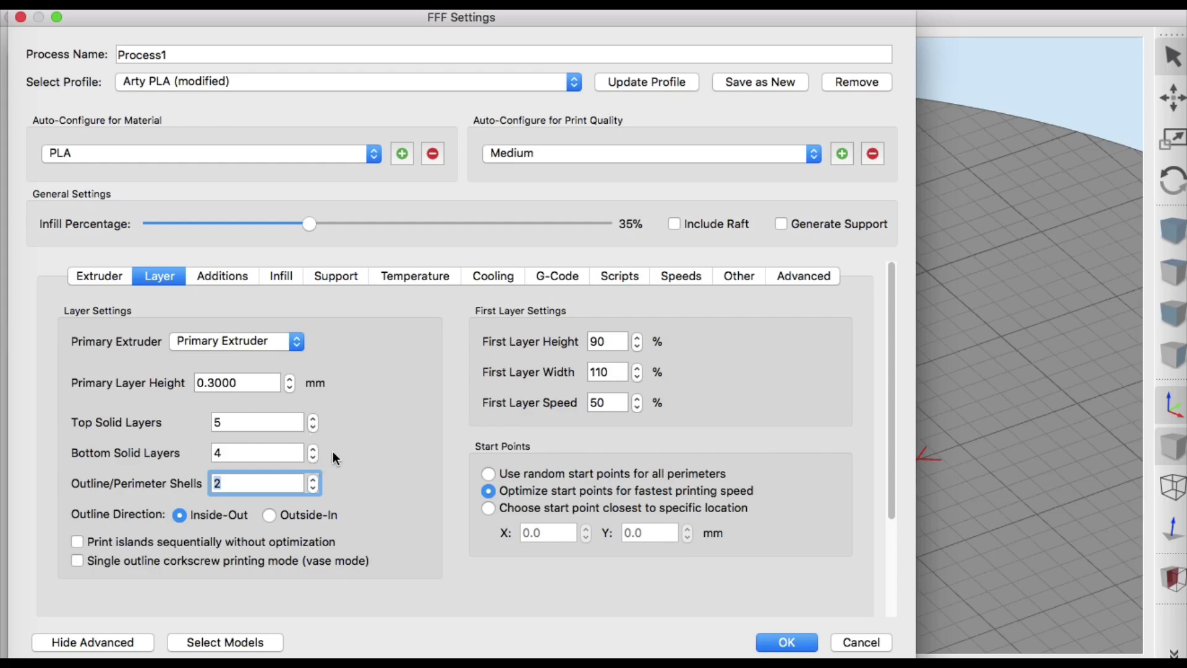
click(313, 457)
click(314, 457)
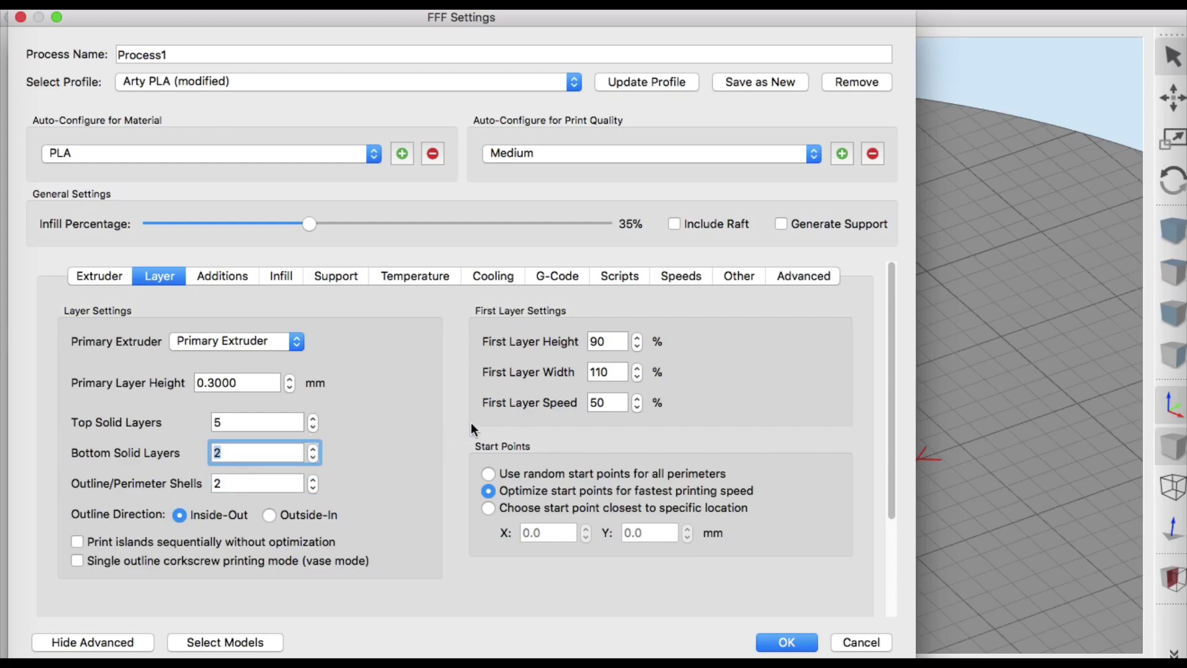
scroll(471, 424, down, 2)
scroll(471, 424, up, 2)
Step: Enable a raft and disable the skirt/brim
click(235, 276)
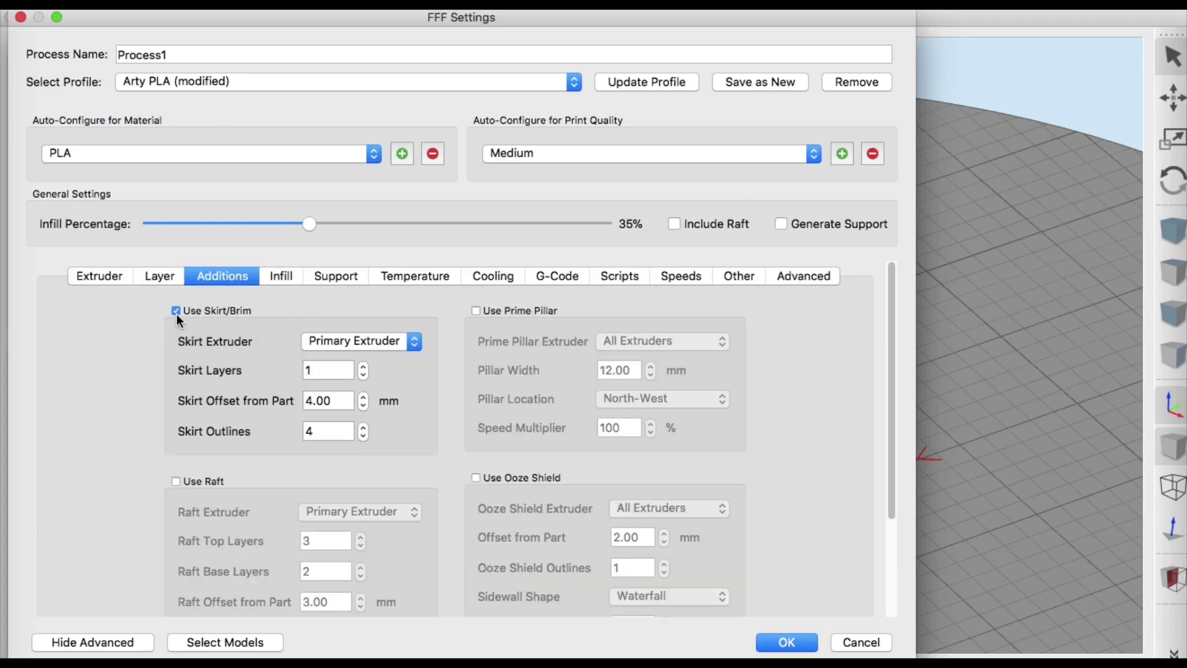
click(176, 481)
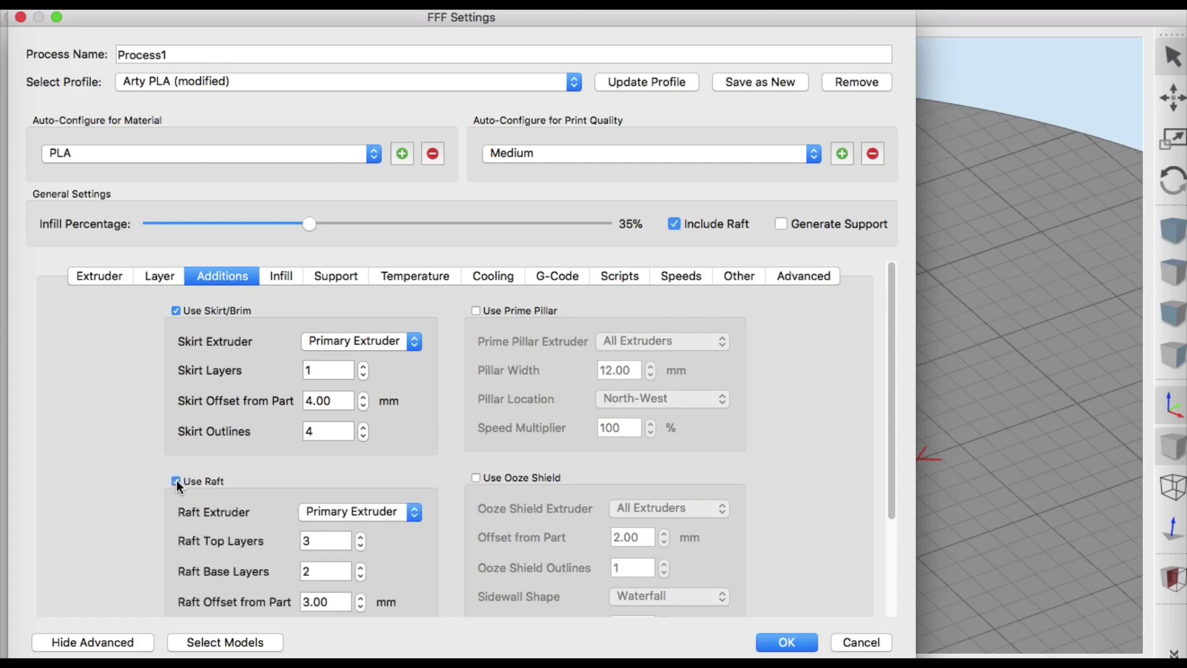
click(176, 310)
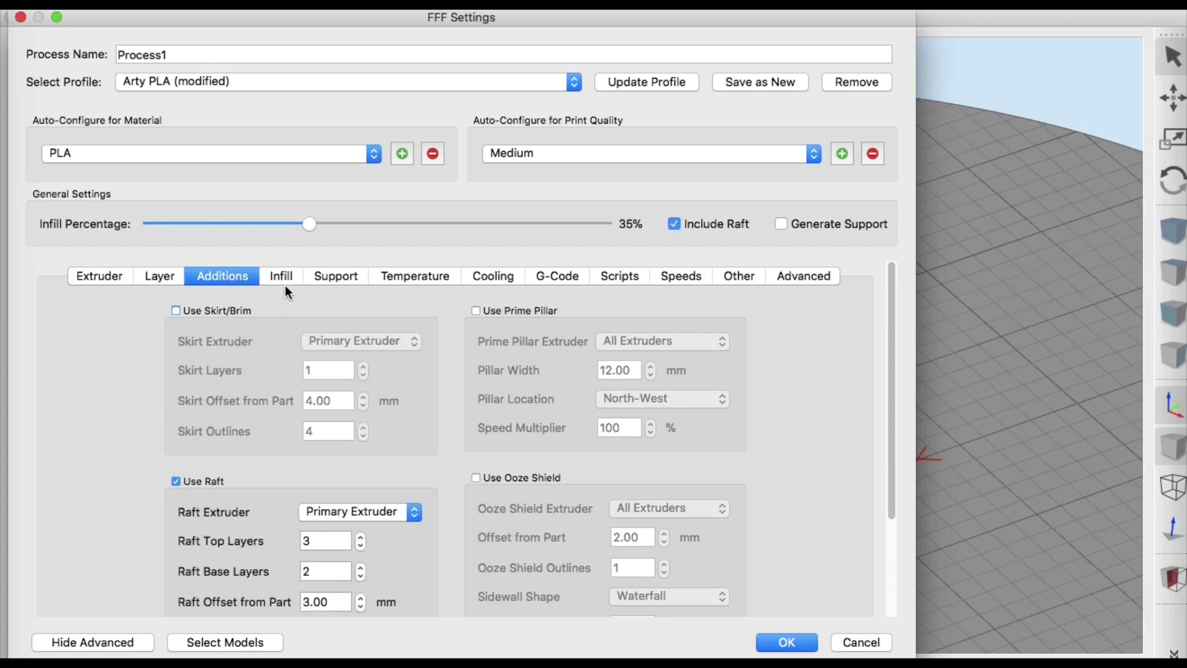
Step: Enable support generation with type From Build Platform Only
click(337, 276)
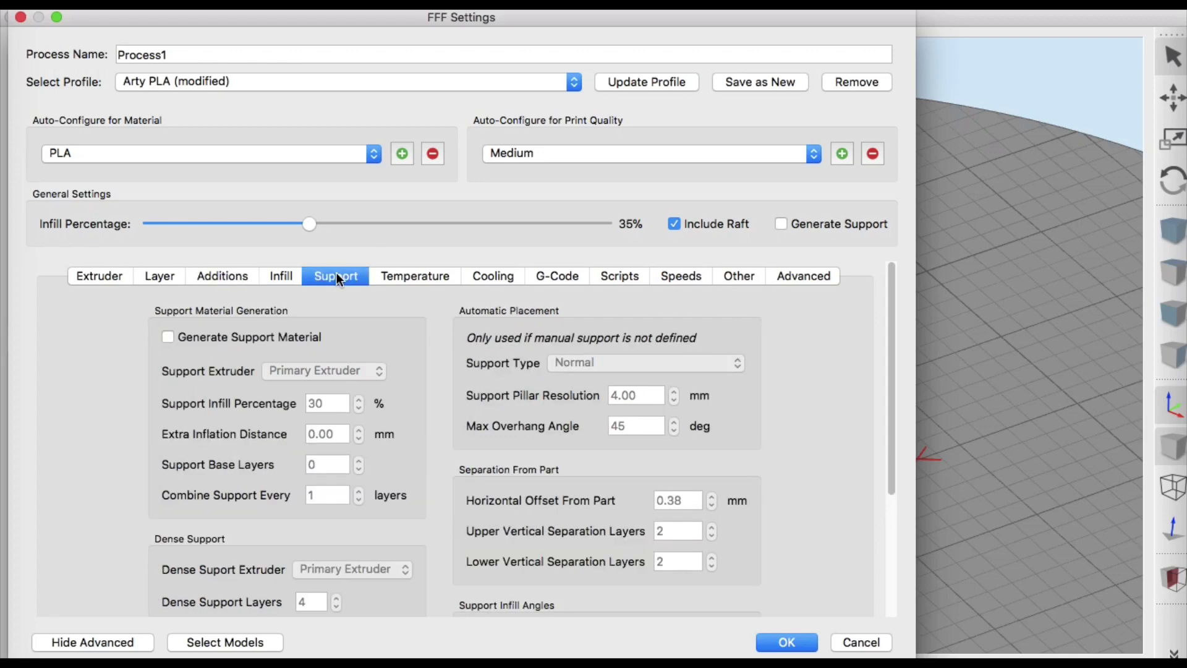
click(168, 335)
click(737, 365)
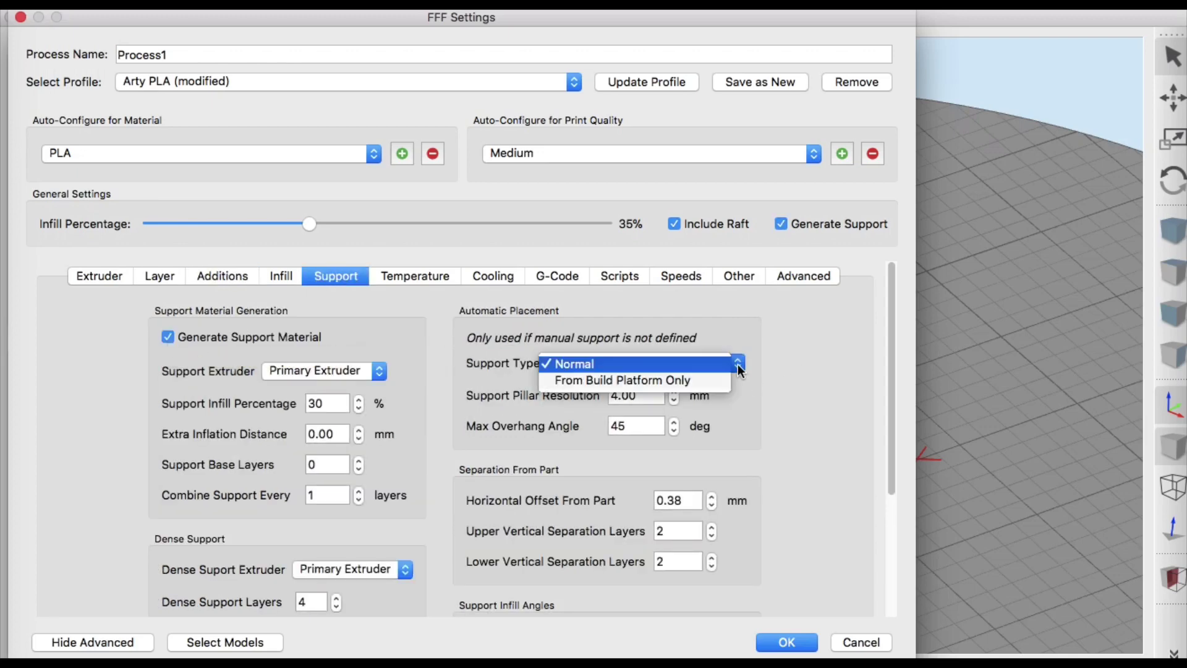
click(677, 382)
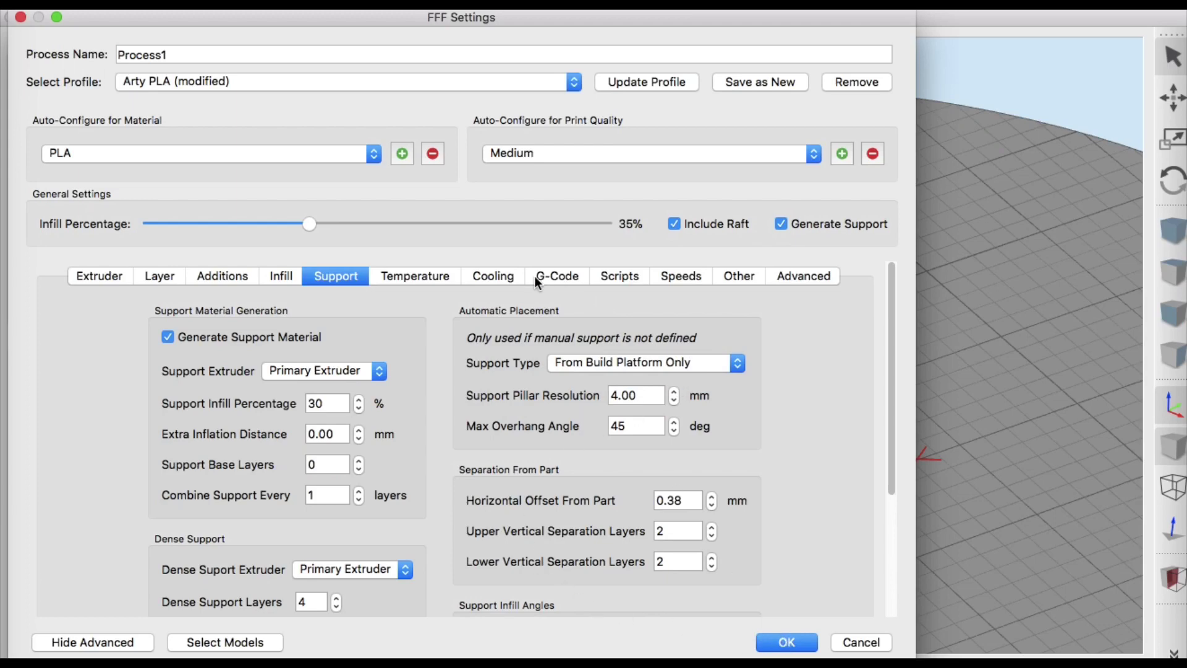
Step: Review the cooling, temperature, G-code and speed settings, keeping 60.0 mm/s default speed
click(492, 277)
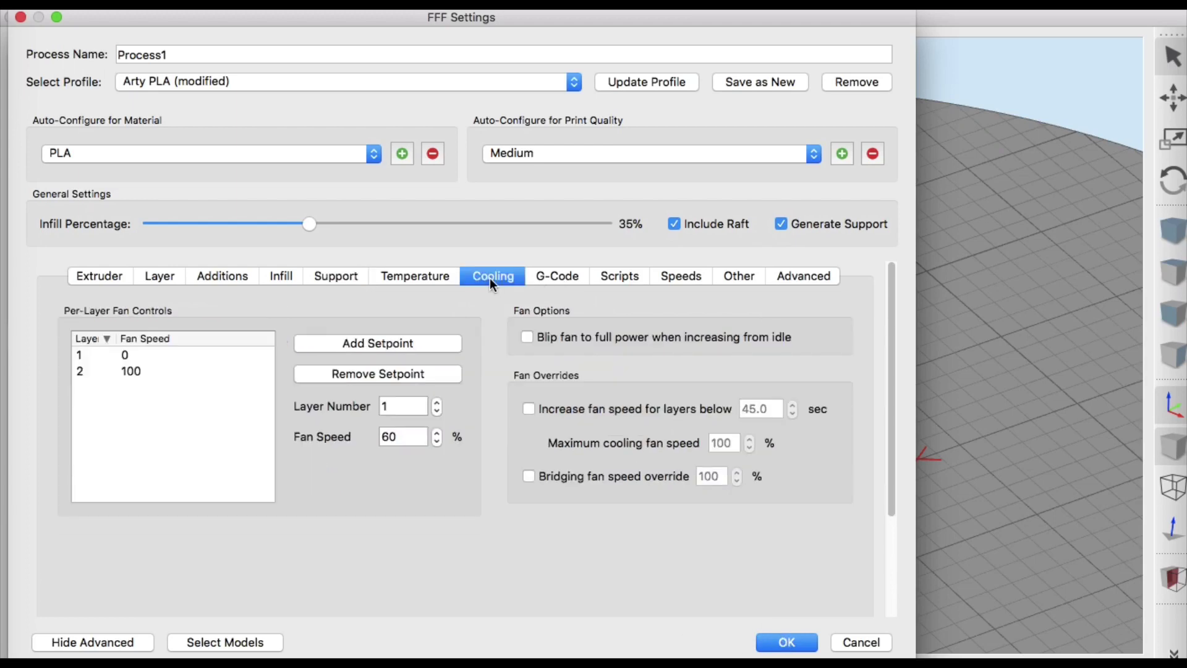
click(428, 277)
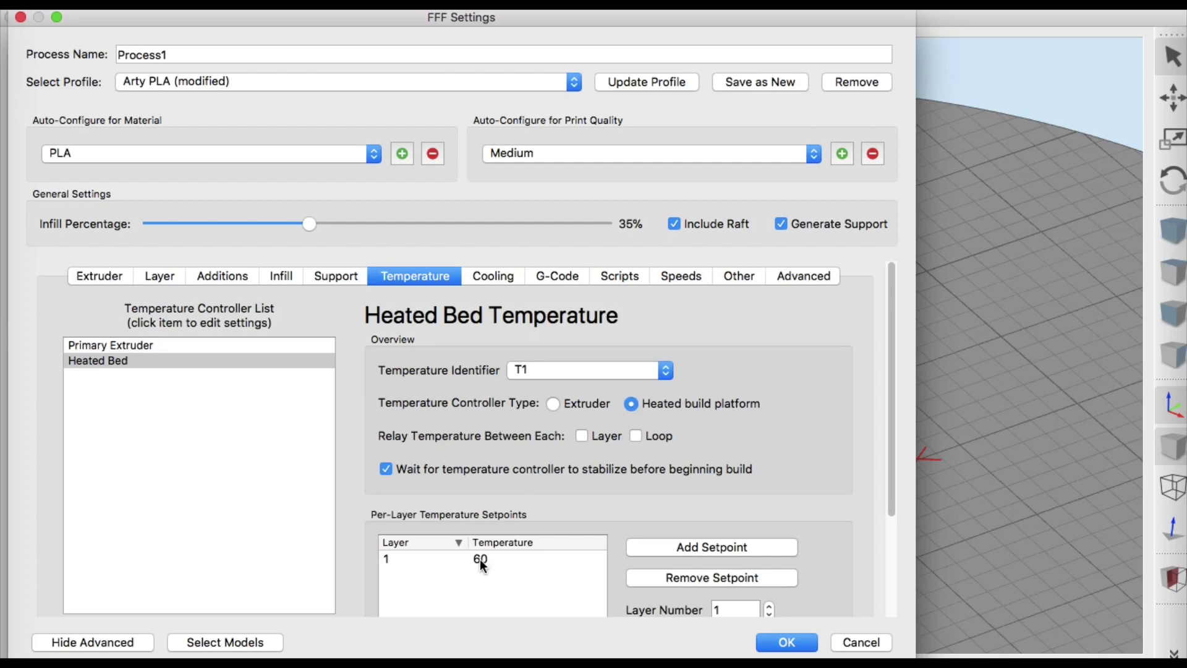
click(184, 344)
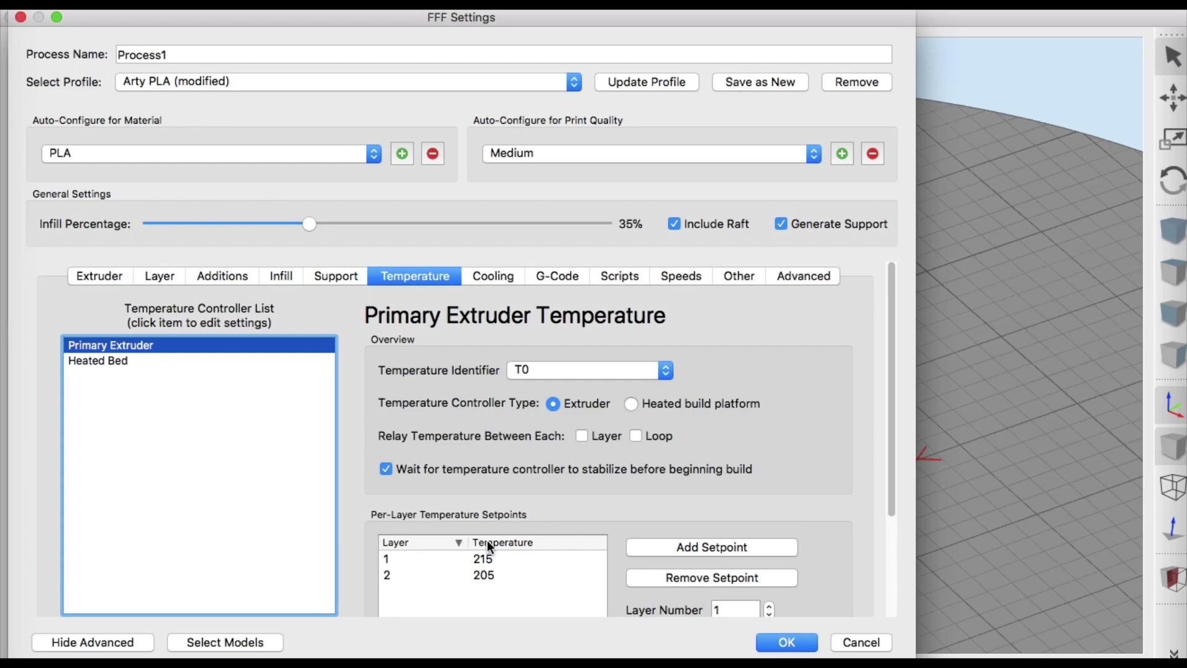
click(495, 276)
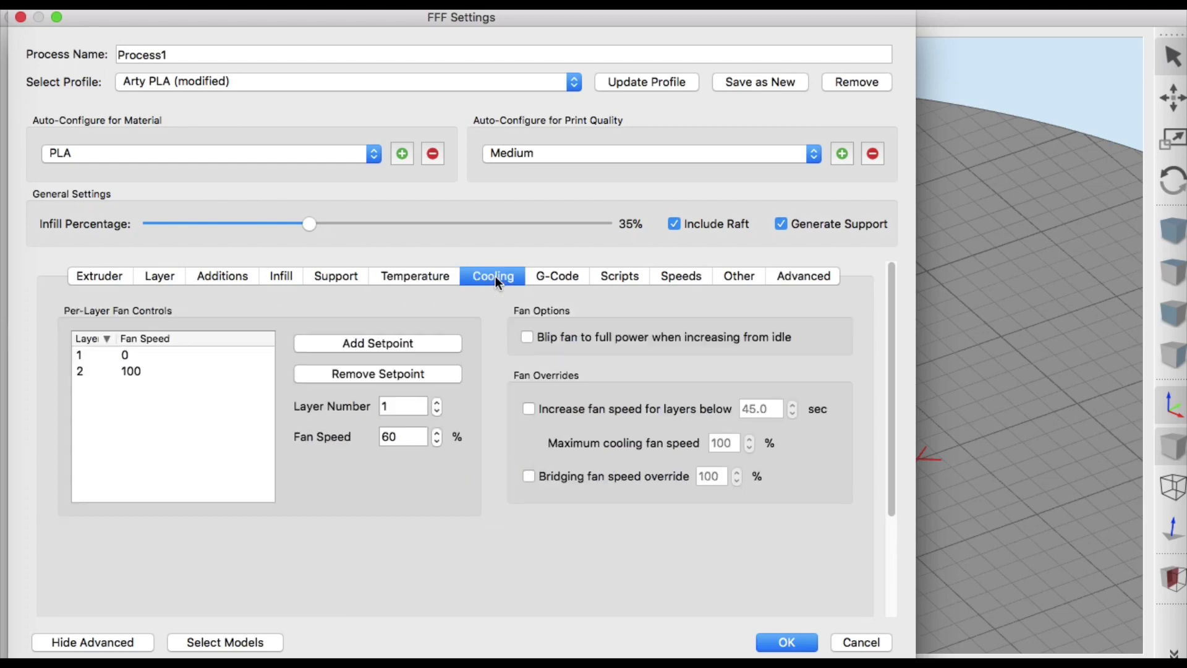
click(556, 276)
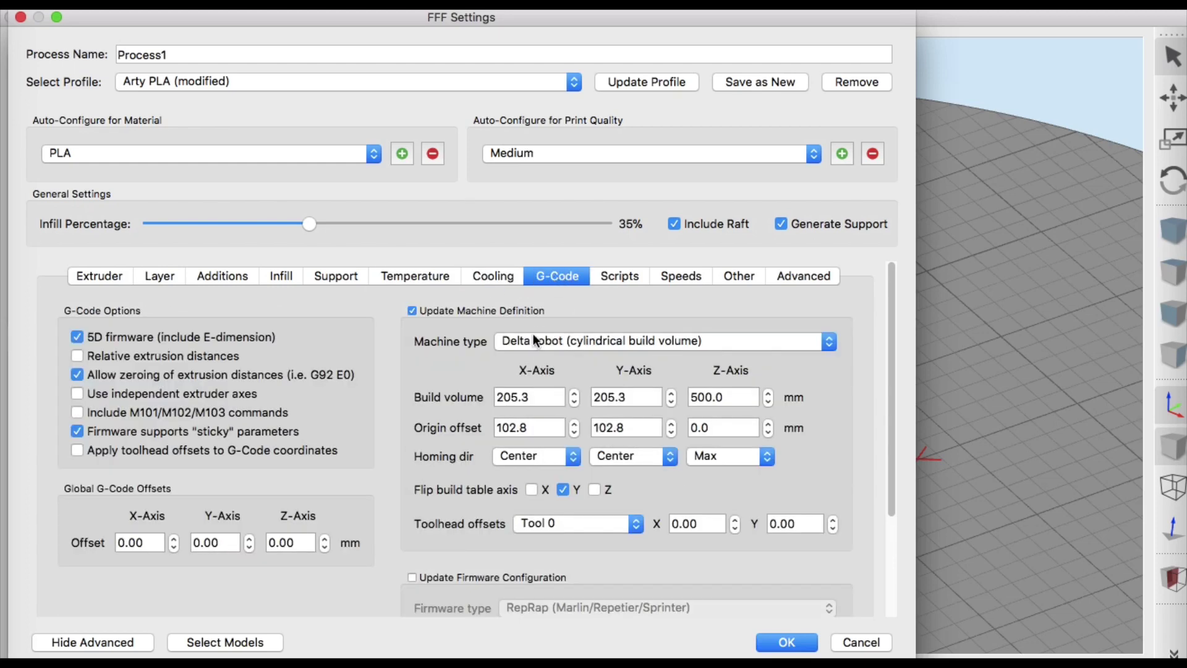
click(684, 277)
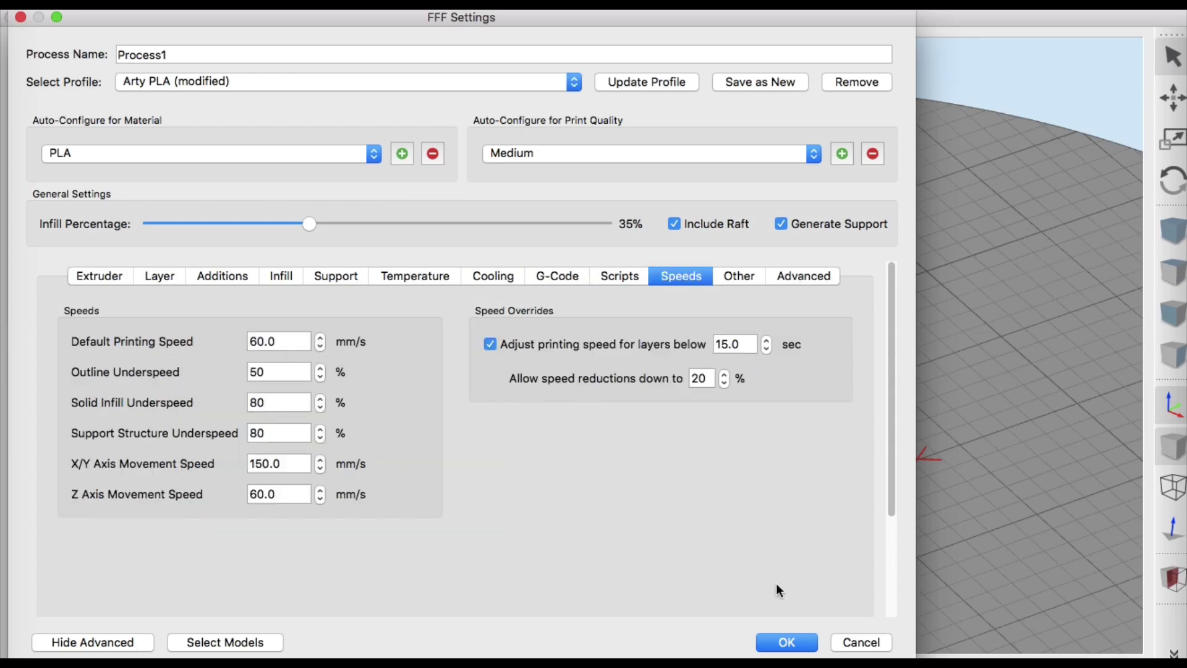
Step: Accept the FFF settings and slice VacuumNozzle into a 54-minute, 19.11 g print preview
click(786, 643)
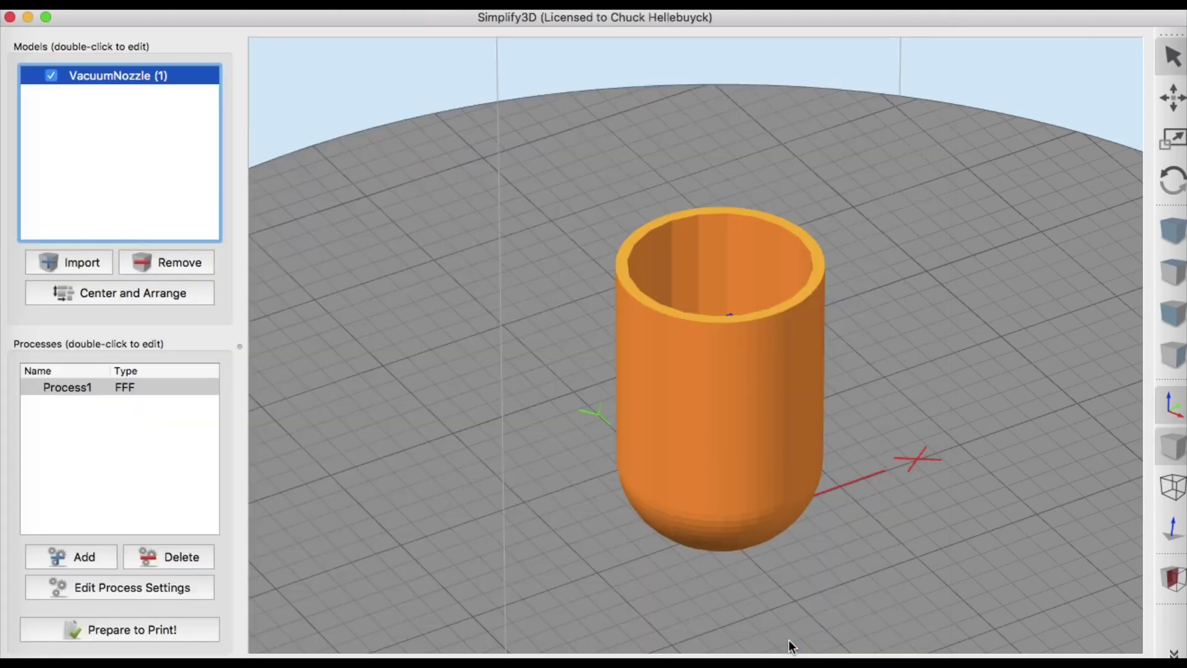
click(131, 629)
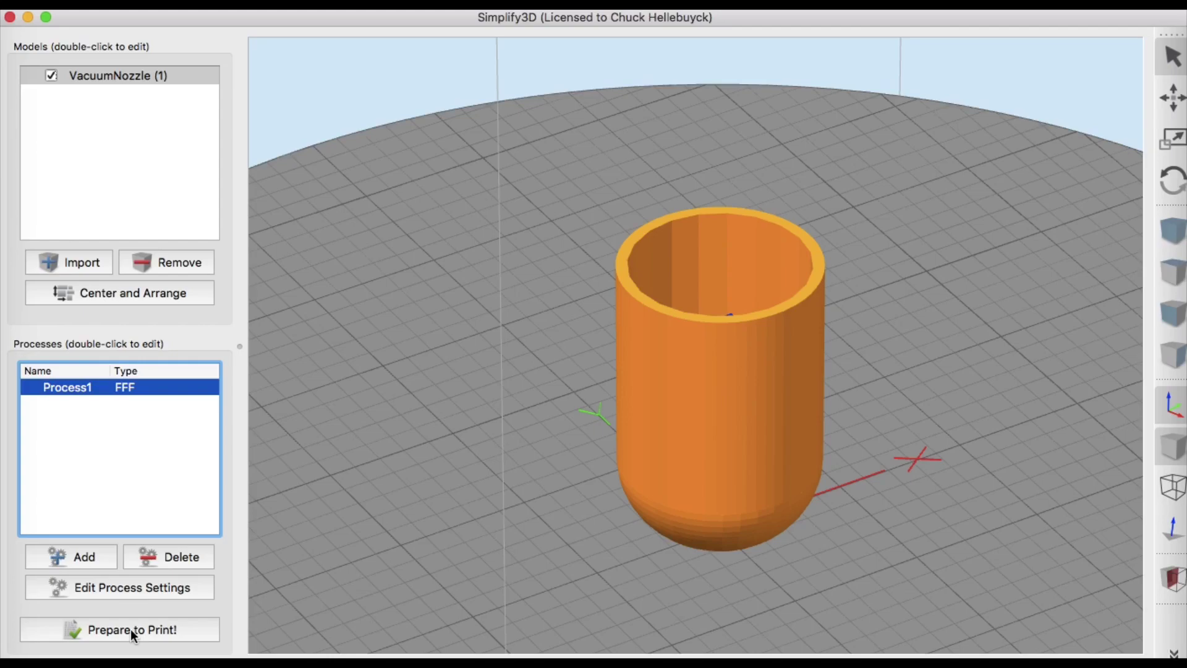